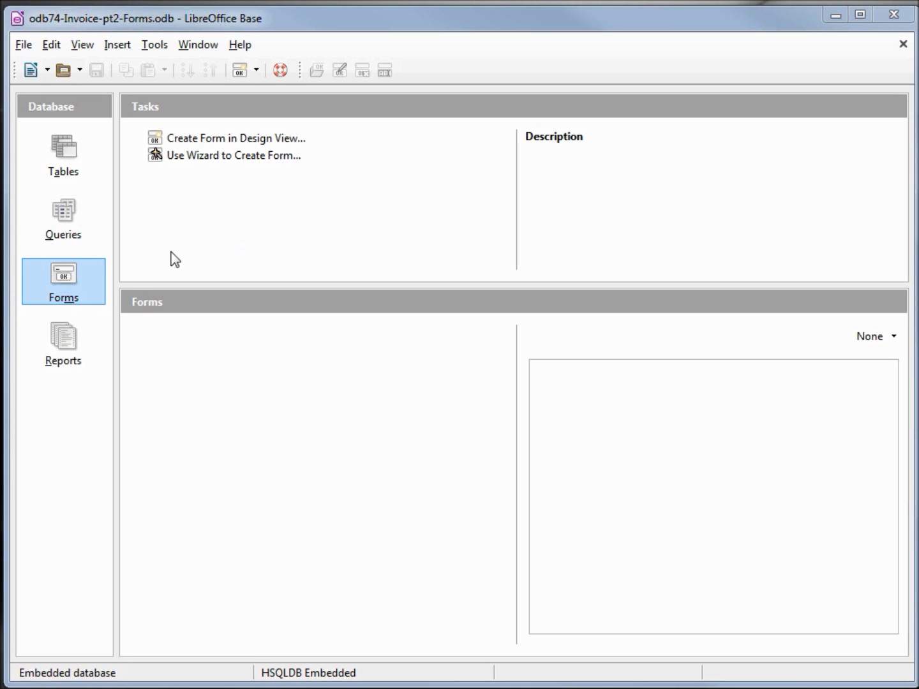
Show the database's Forms section and launch the Form Wizard
{"action": "left_click", "coordinate": [75, 274]}
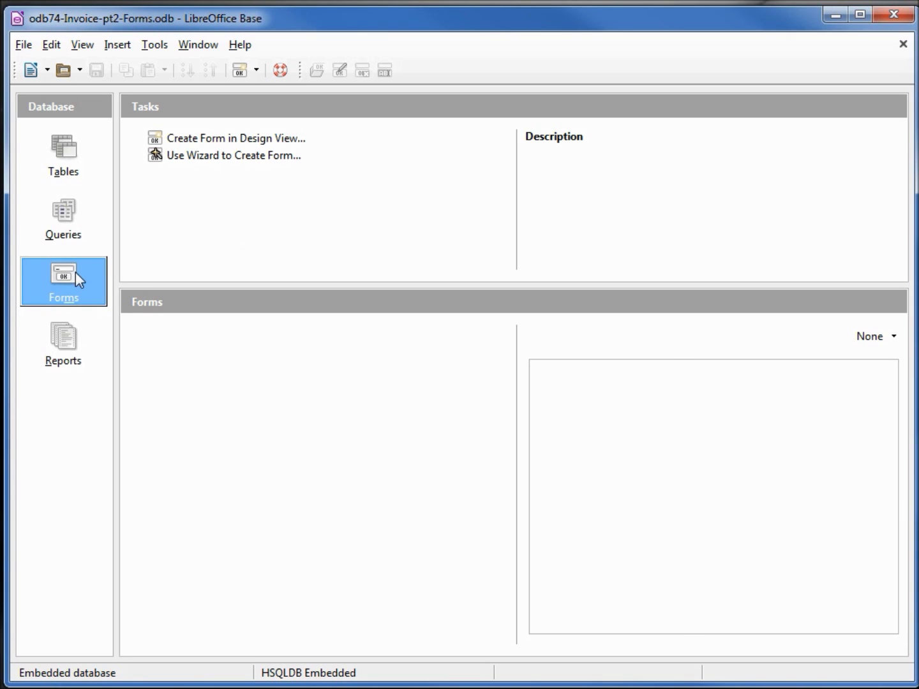
{"action": "left_click", "coordinate": [219, 163]}
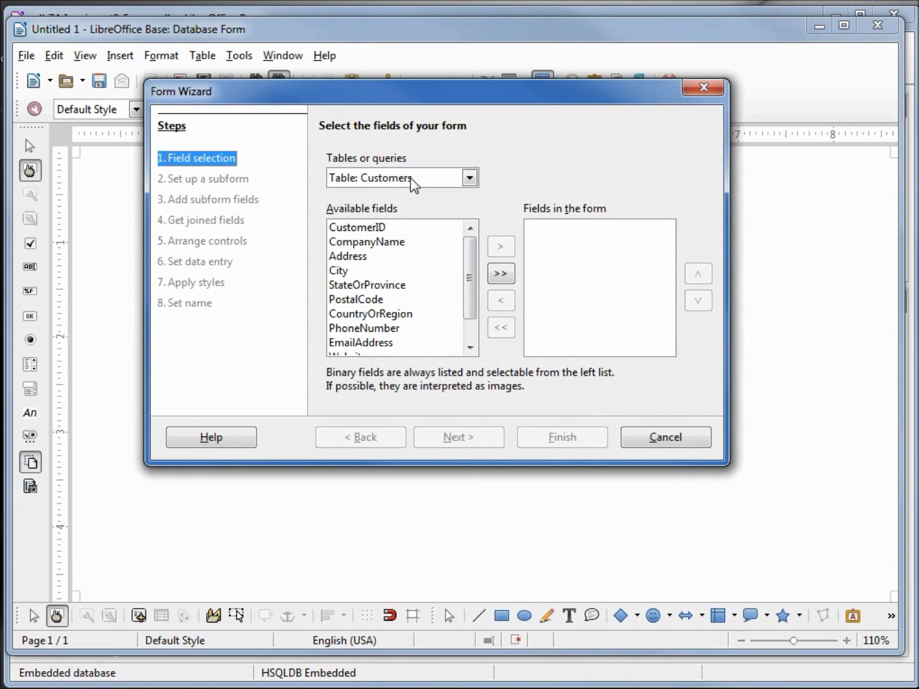
Add all Customers fields and choose the Columnar – Labels Left layout
{"action": "left_click", "coordinate": [508, 277]}
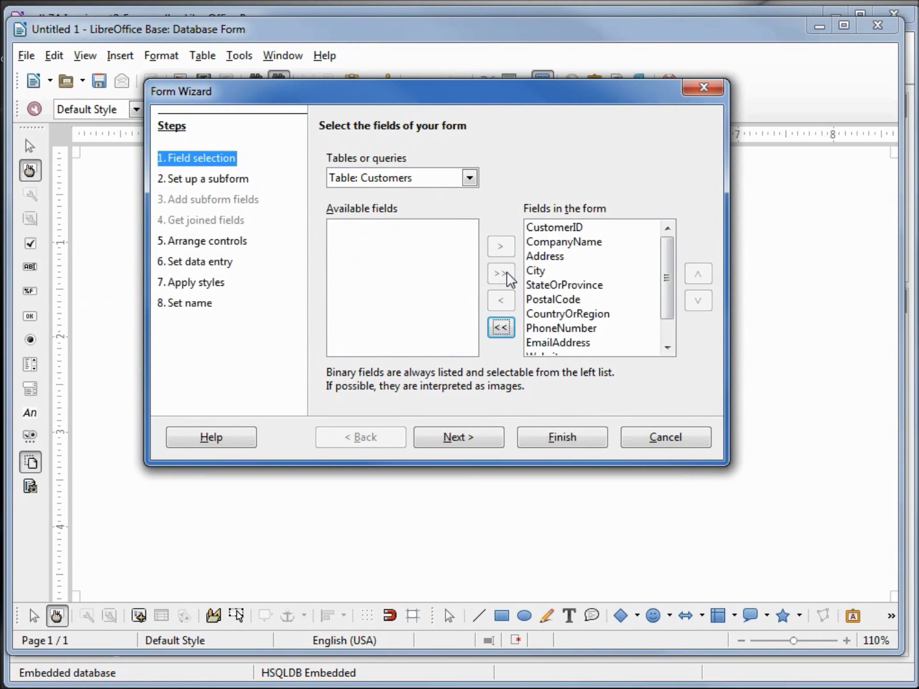
{"action": "left_click", "coordinate": [474, 436]}
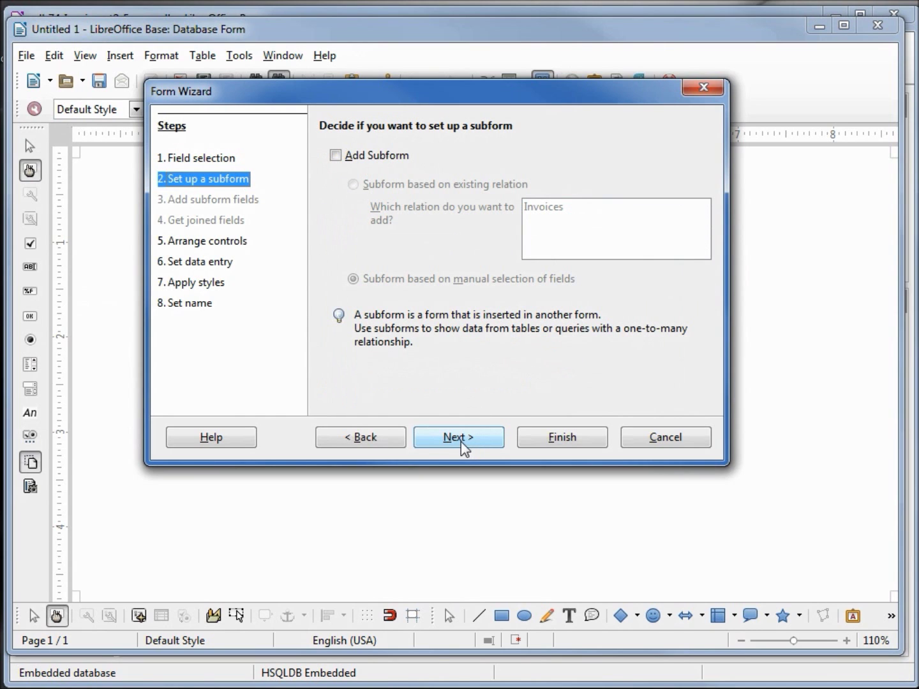
{"action": "left_click", "coordinate": [461, 442]}
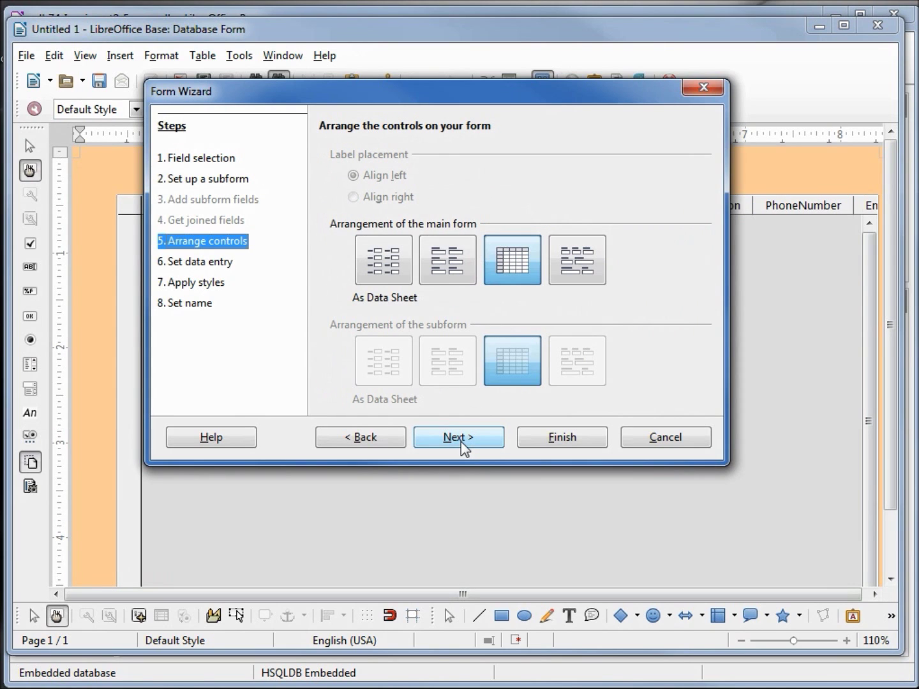
{"action": "left_click", "coordinate": [380, 260]}
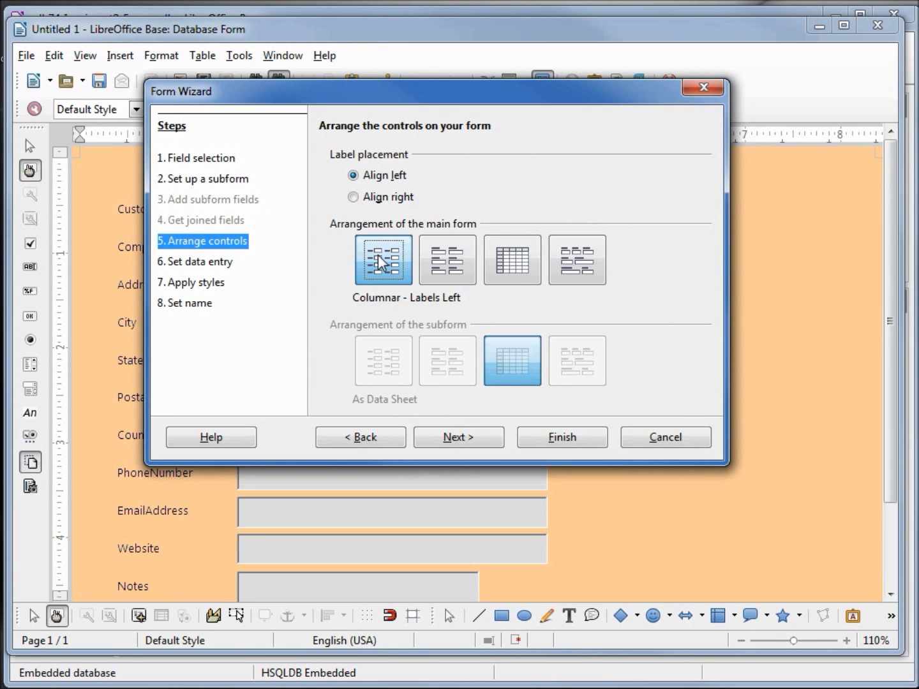
Apply the Ice Blue style and finish the wizard with the form opened for editing
{"action": "left_click", "coordinate": [460, 444]}
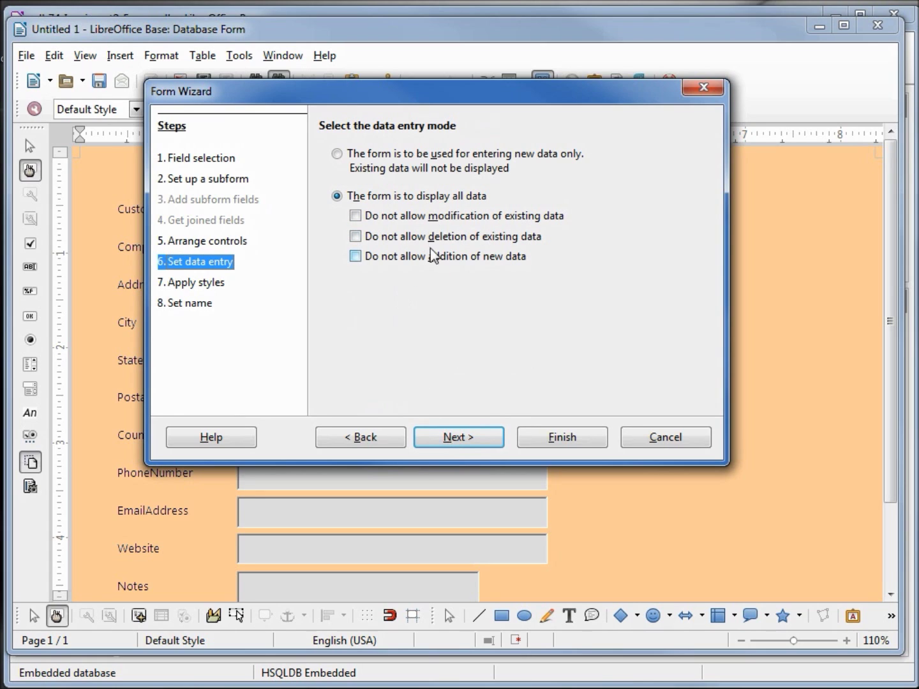
{"action": "left_click", "coordinate": [474, 438]}
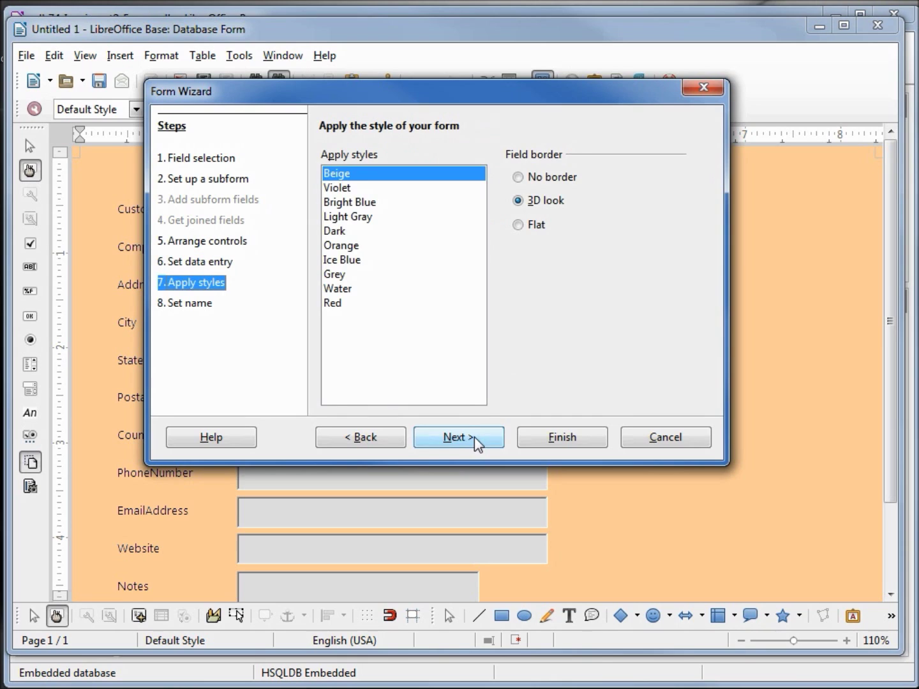
{"action": "left_click", "coordinate": [349, 262]}
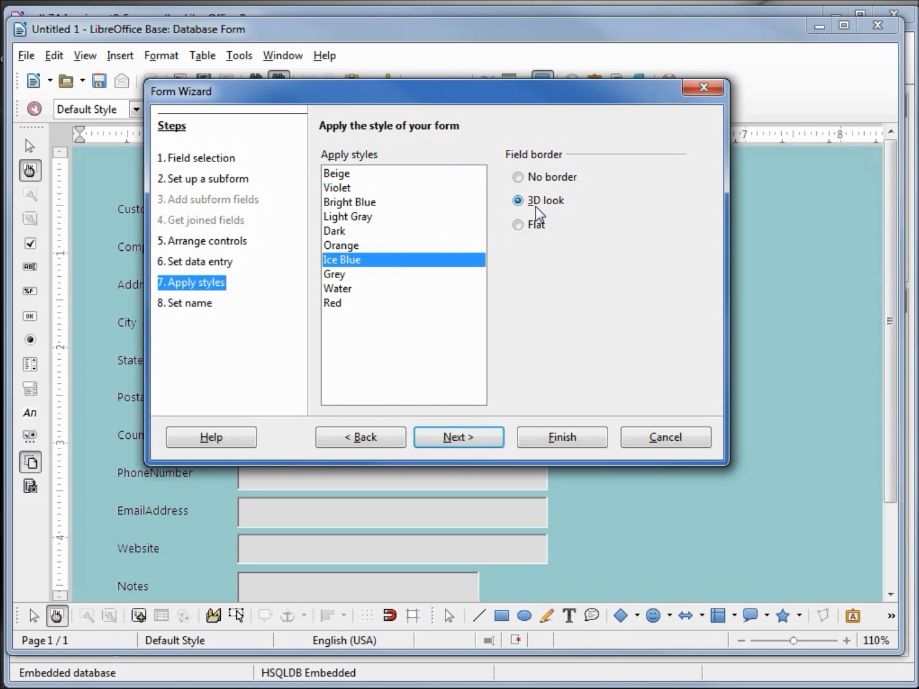
{"action": "left_click", "coordinate": [474, 433]}
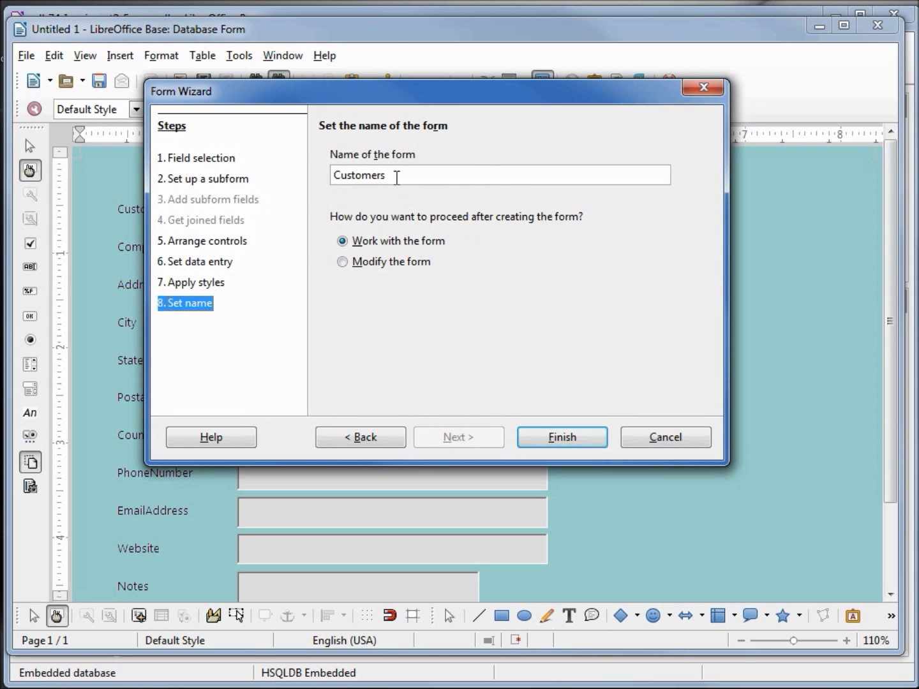
{"action": "left_click", "coordinate": [343, 260]}
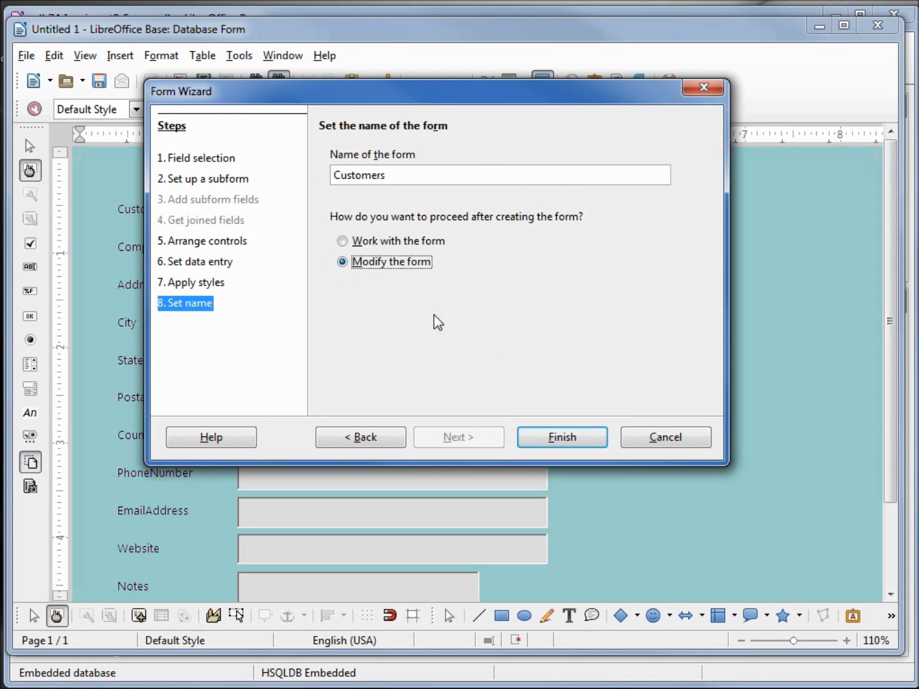
{"action": "left_click", "coordinate": [572, 437]}
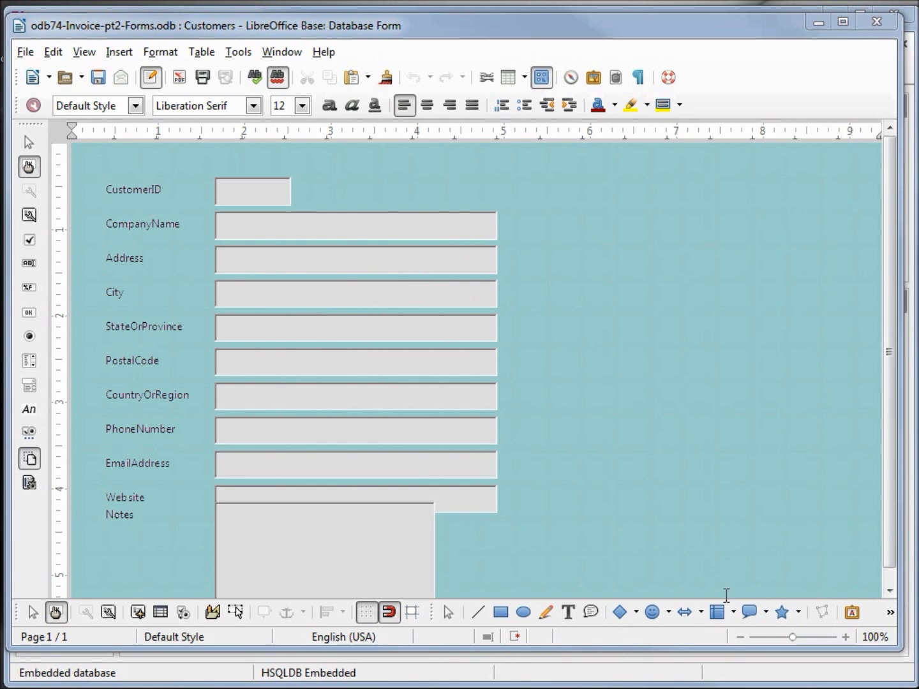
Zoom out, select all Customers form labels and fields, and move them down the page
{"action": "left_click", "coordinate": [739, 637]}
{"action": "left_click", "coordinate": [740, 636]}
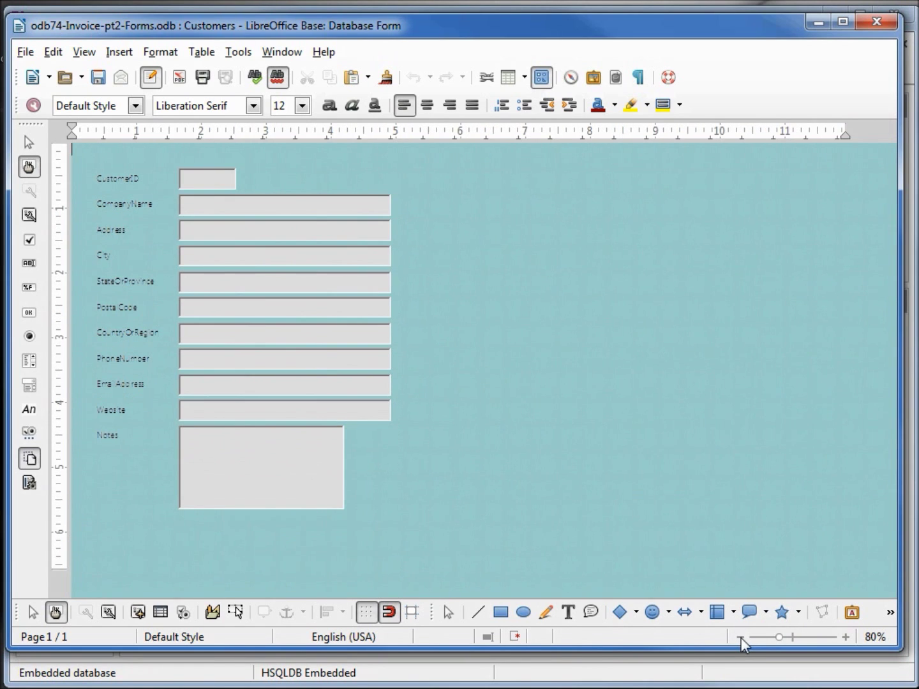
{"action": "left_click", "coordinate": [31, 612]}
{"action": "left_click_drag", "start_coordinate": [426, 553], "coordinate": [100, 146]}
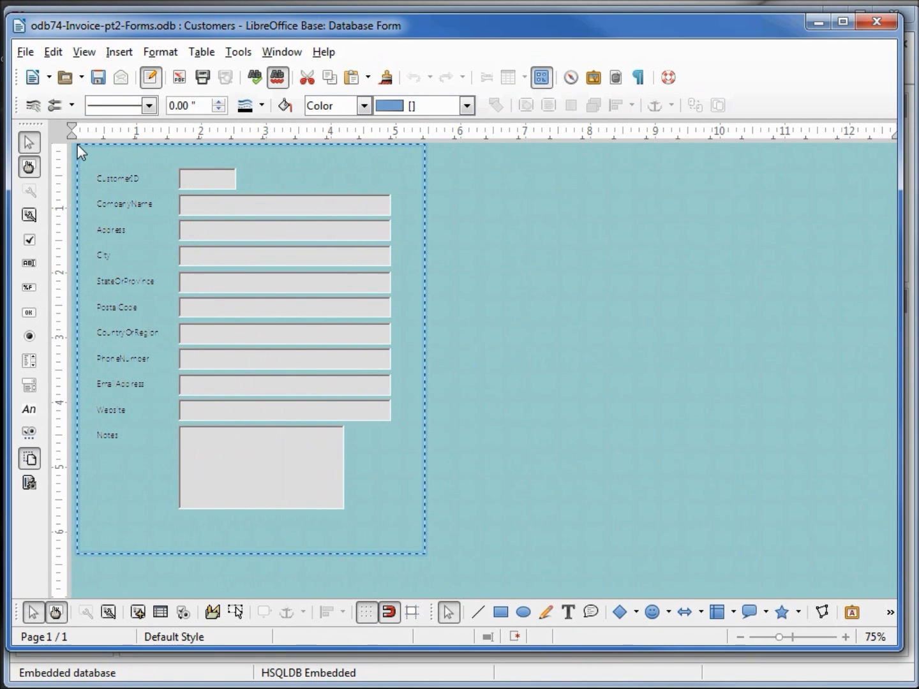
{"action": "left_click_drag", "start_coordinate": [98, 145], "coordinate": [78, 144]}
{"action": "key", "text": "Down"}
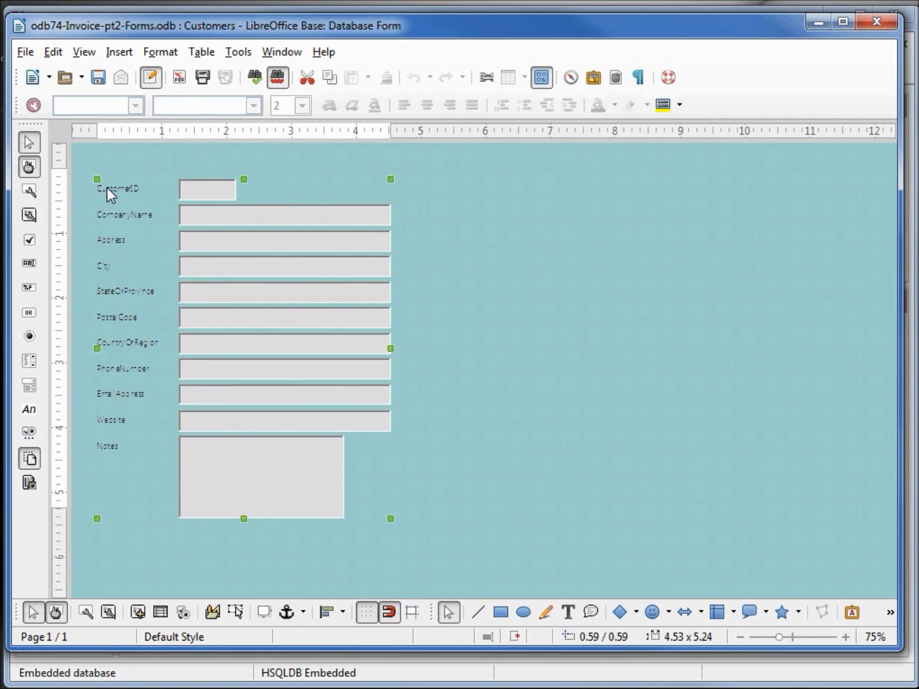
{"action": "key", "text": "Down"}
{"action": "key", "text": "Down"}
{"action": "key", "text": "Down"}
{"action": "key", "text": "Down"}
{"action": "key", "text": "Down"}
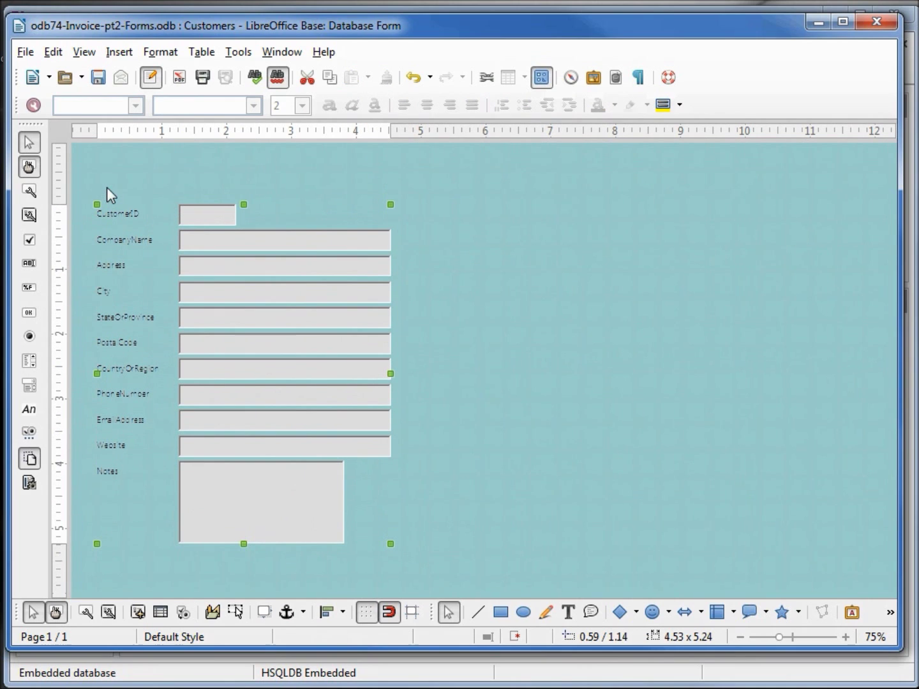
{"action": "left_click", "coordinate": [28, 410]}
Draw a label at the top of the form, anchor it to the page, and nudge it into place
{"action": "mouse_move", "coordinate": [97, 156]}
{"action": "left_mouse_down"}
{"action": "mouse_move", "coordinate": [136, 192]}
{"action": "mouse_move", "coordinate": [366, 199]}
{"action": "left_mouse_up"}
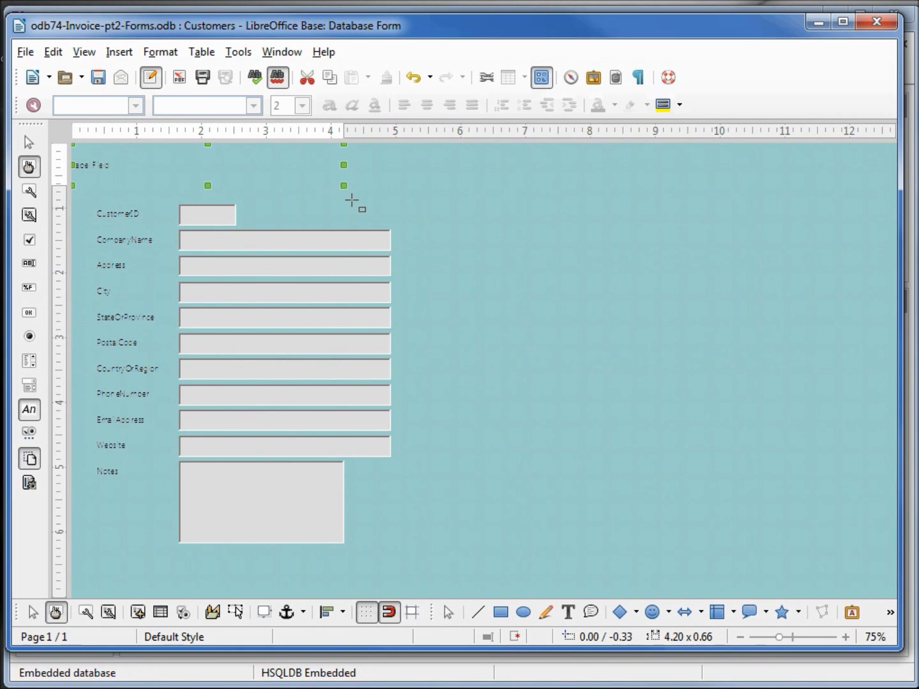
{"action": "right_click", "coordinate": [97, 166]}
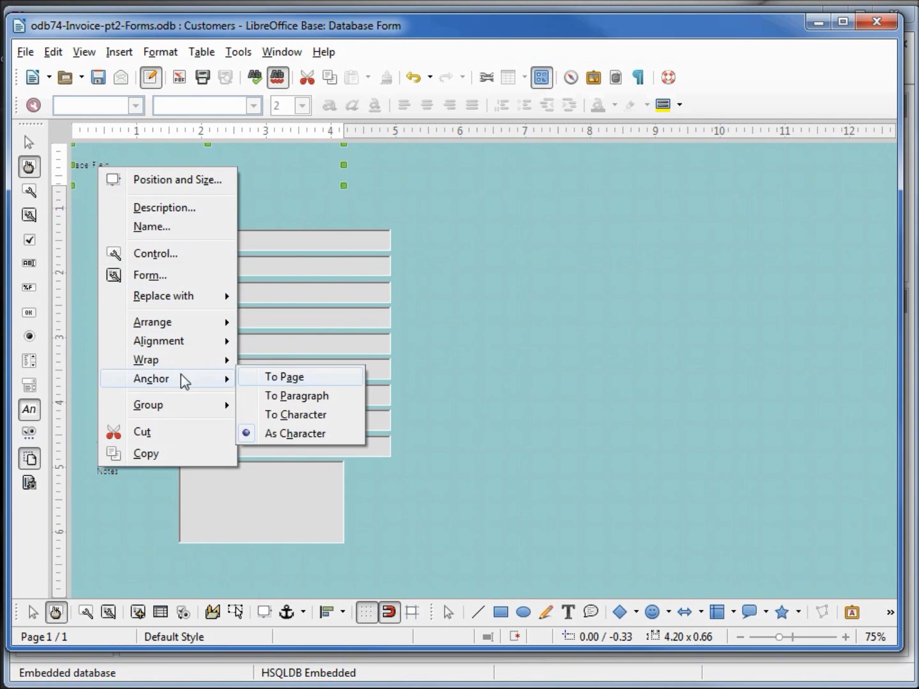
{"action": "mouse_move", "coordinate": [151, 378]}
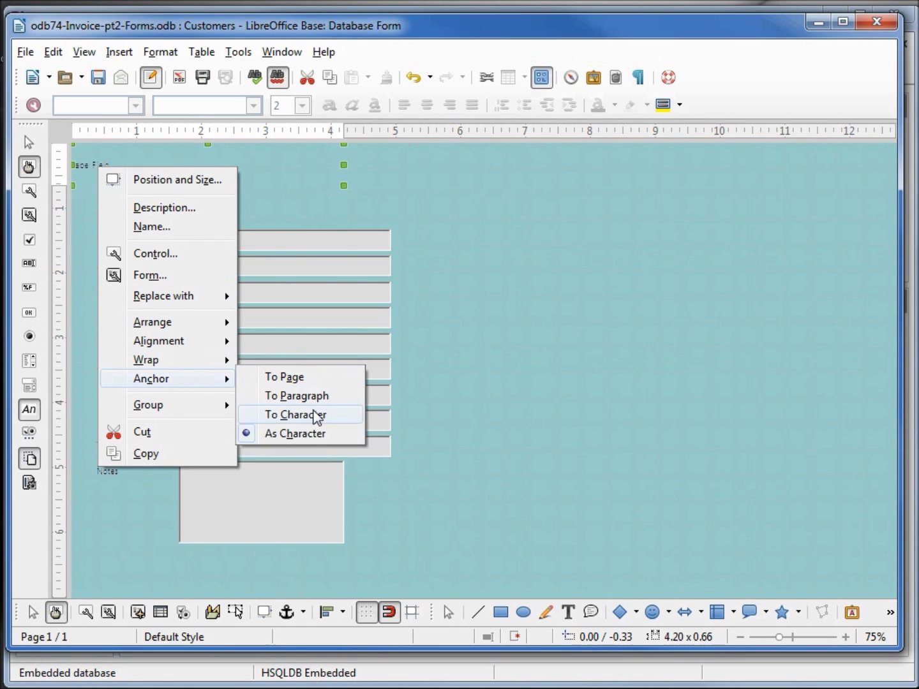
{"action": "left_click", "coordinate": [299, 379]}
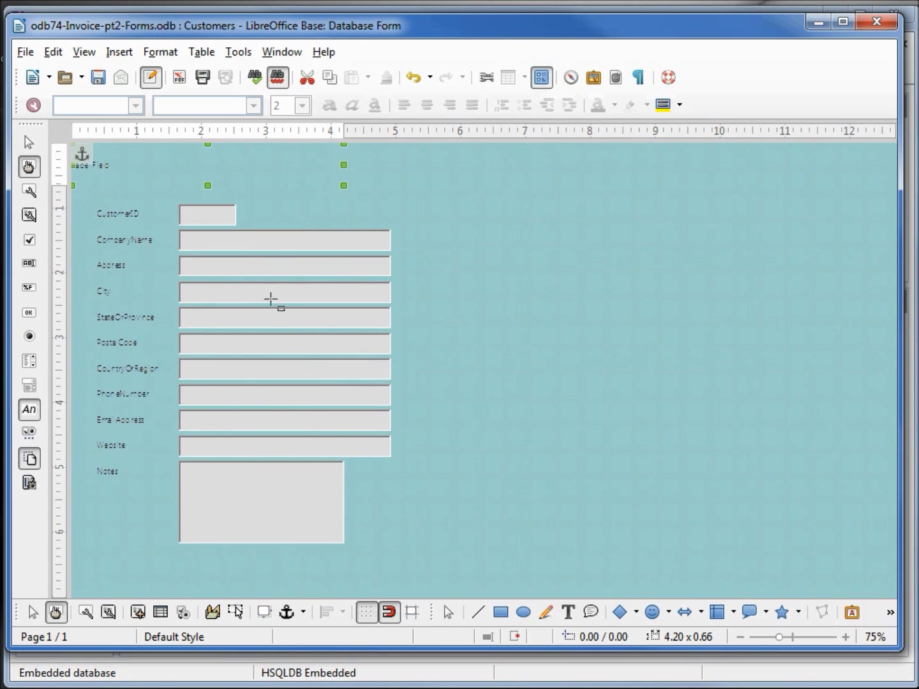
{"action": "key", "text": "Down"}
{"action": "key", "text": "Down"}
{"action": "key", "text": "Down"}
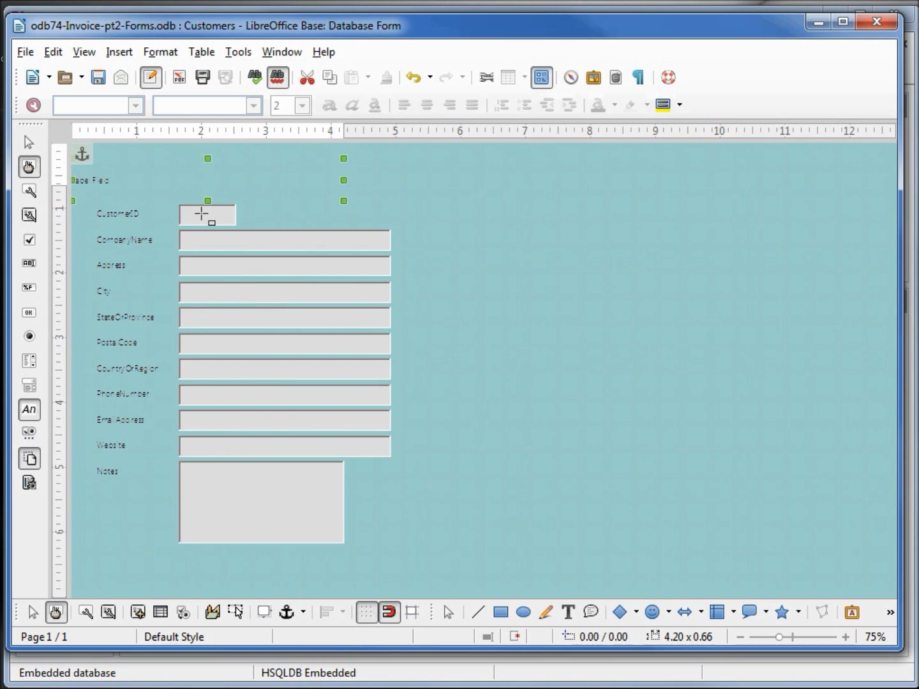
{"action": "key", "text": "Right"}
{"action": "key", "text": "Left"}
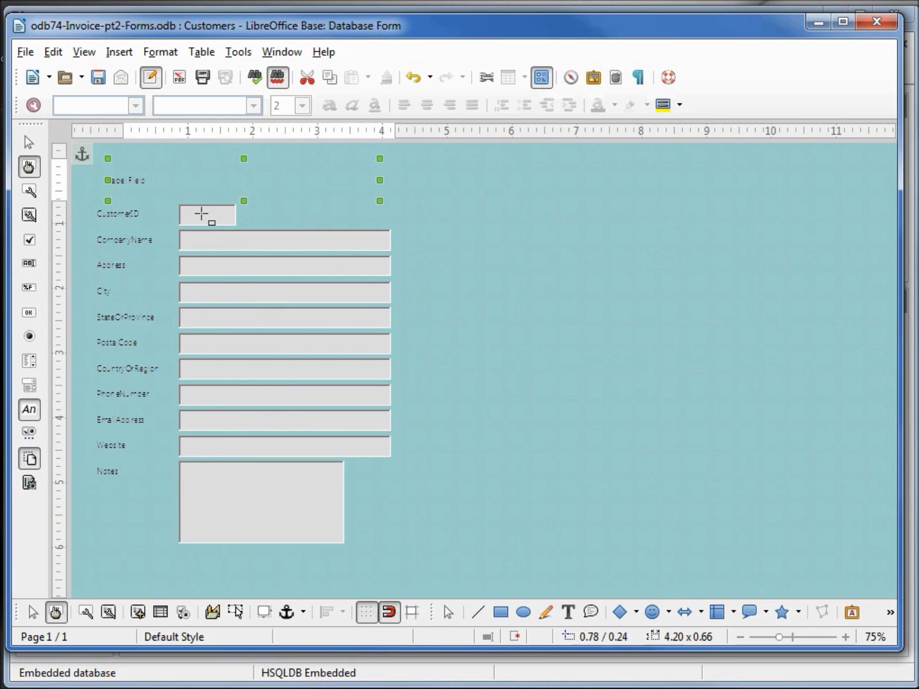
{"action": "key", "text": "Left"}
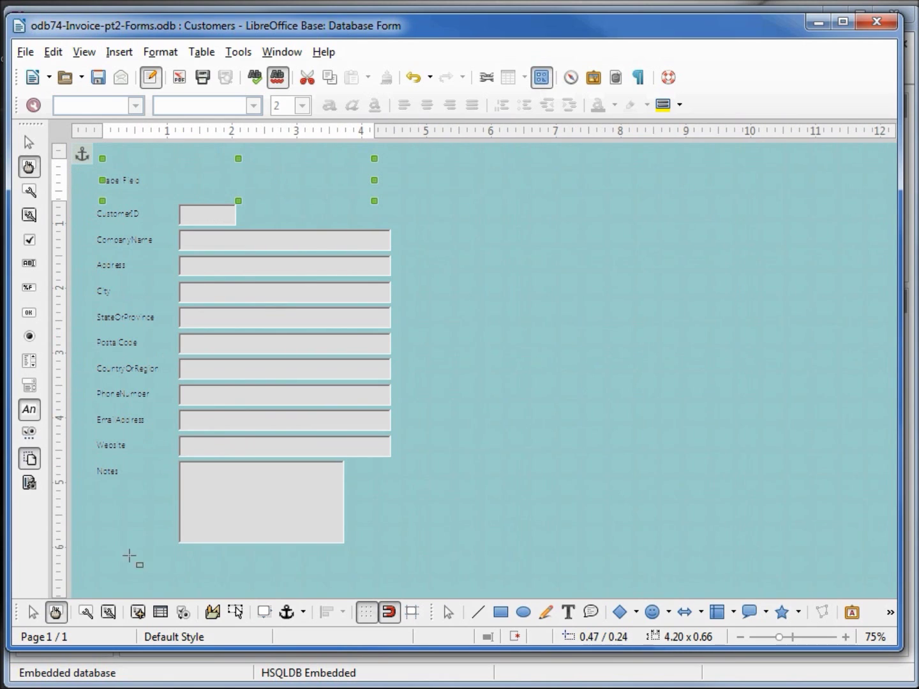
{"action": "left_click", "coordinate": [86, 613]}
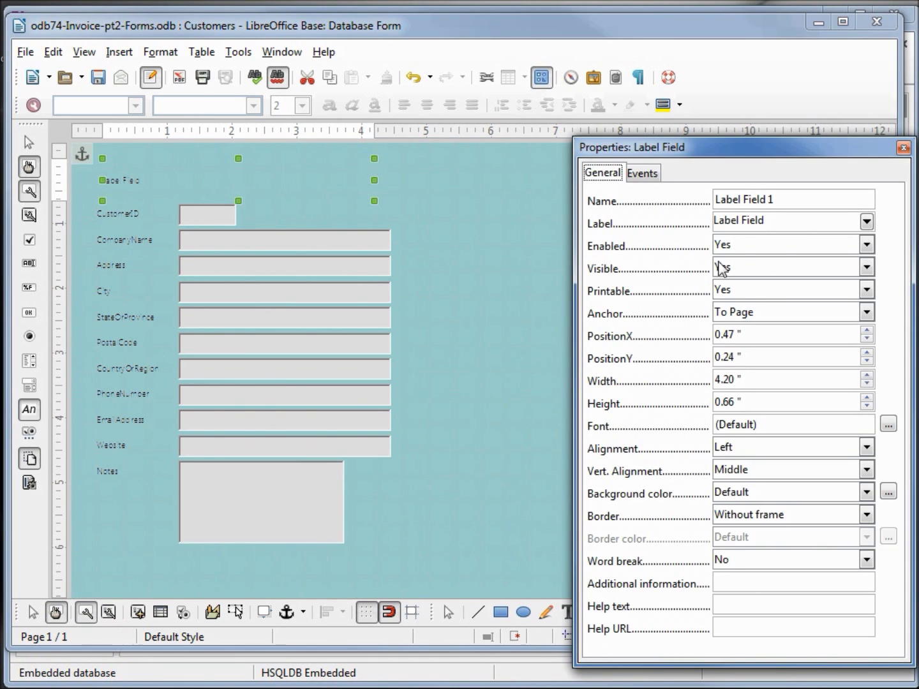
Replace the label's caption with 'Customer Form'
{"action": "left_click_drag", "start_coordinate": [789, 225], "coordinate": [683, 229]}
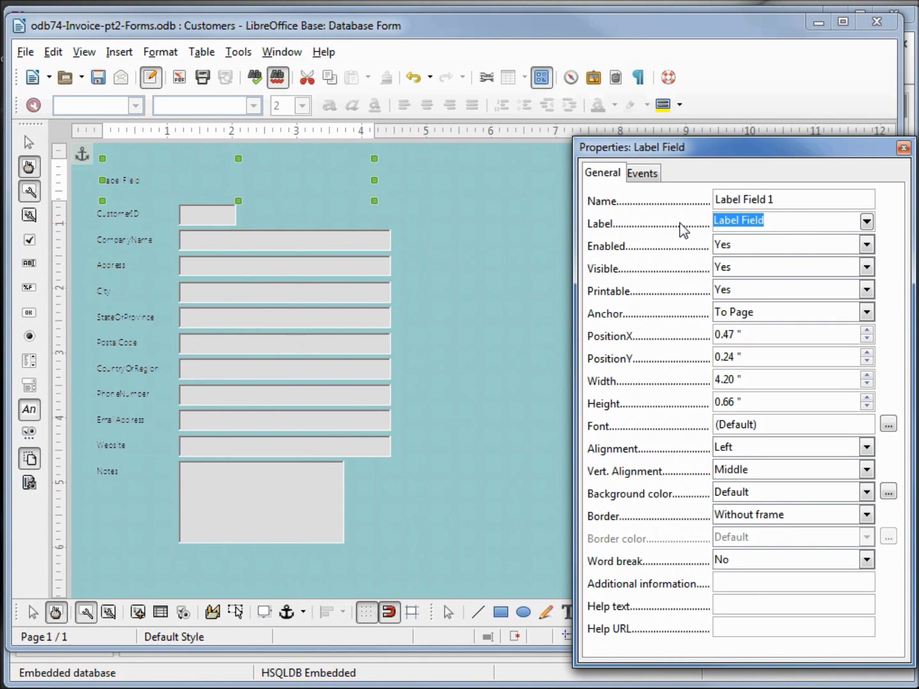
{"action": "key", "text": "BackSpace"}
{"action": "type", "text": "Customer Form"}
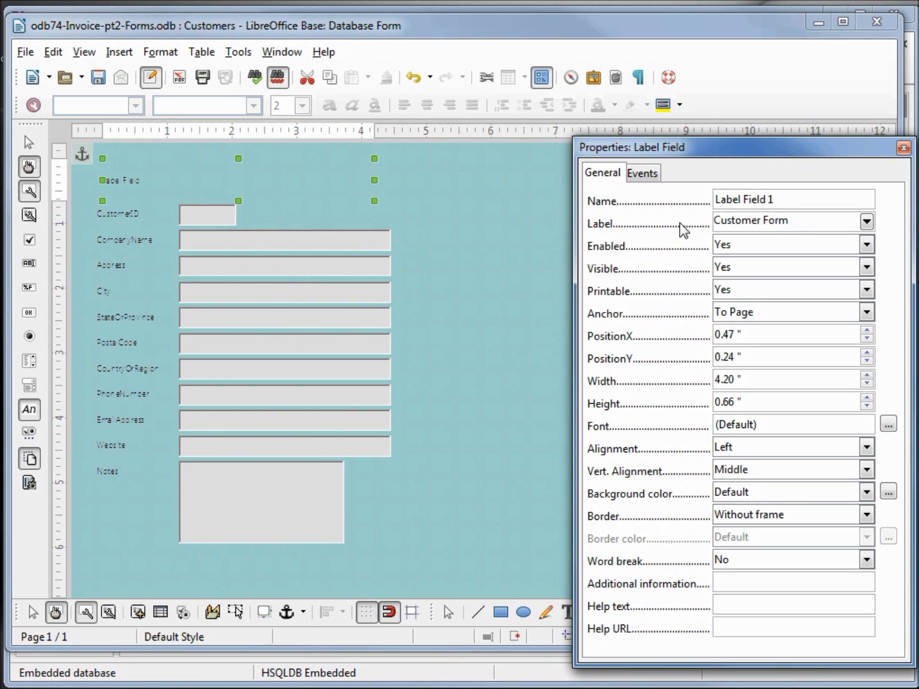
Format the title as Georgia Bold 22 with bold underlining
{"action": "left_click", "coordinate": [887, 425]}
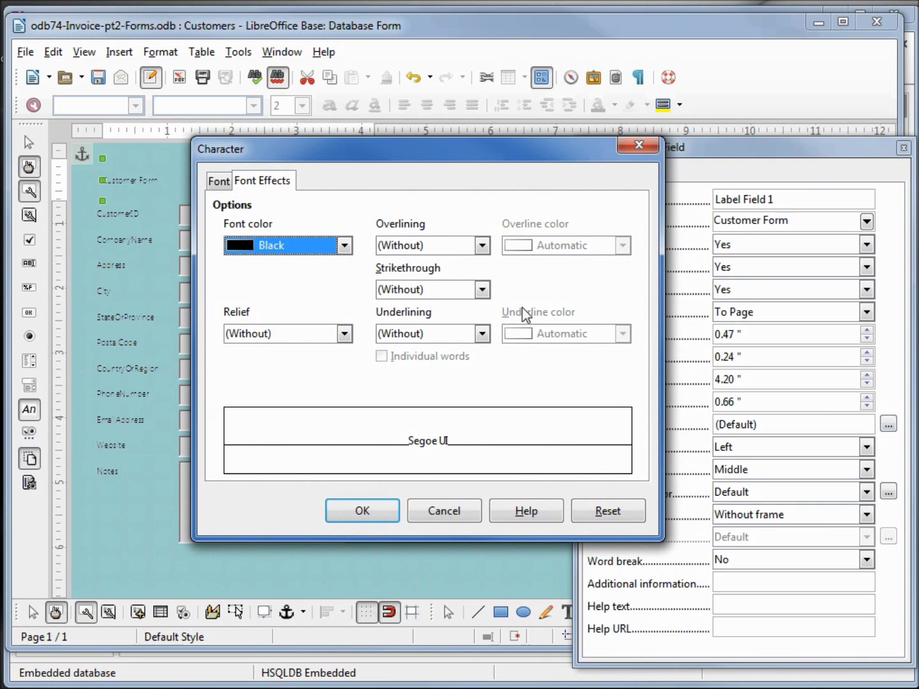
{"action": "left_click", "coordinate": [480, 333]}
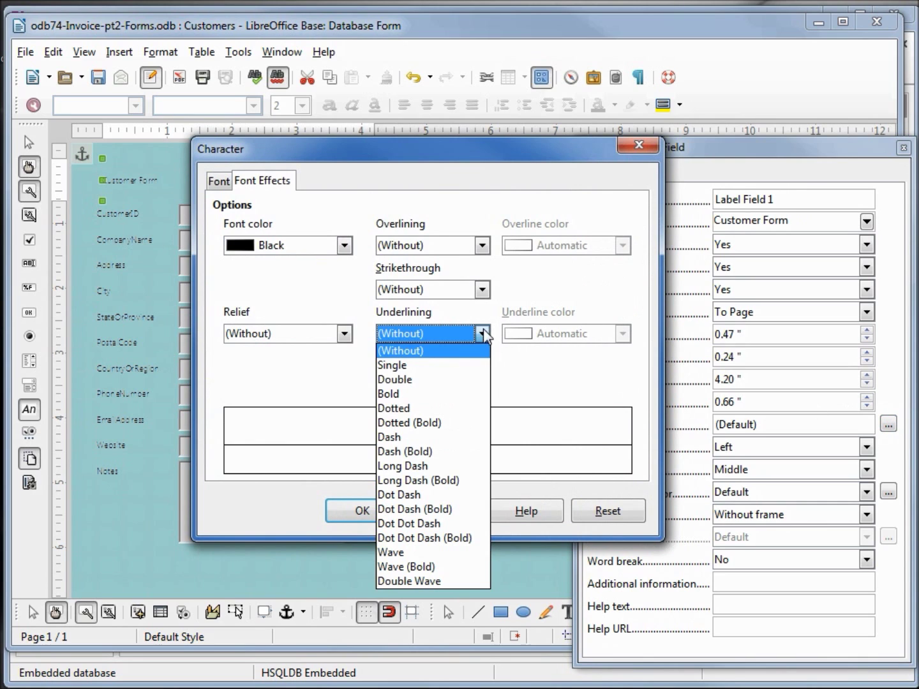
{"action": "left_click", "coordinate": [433, 395]}
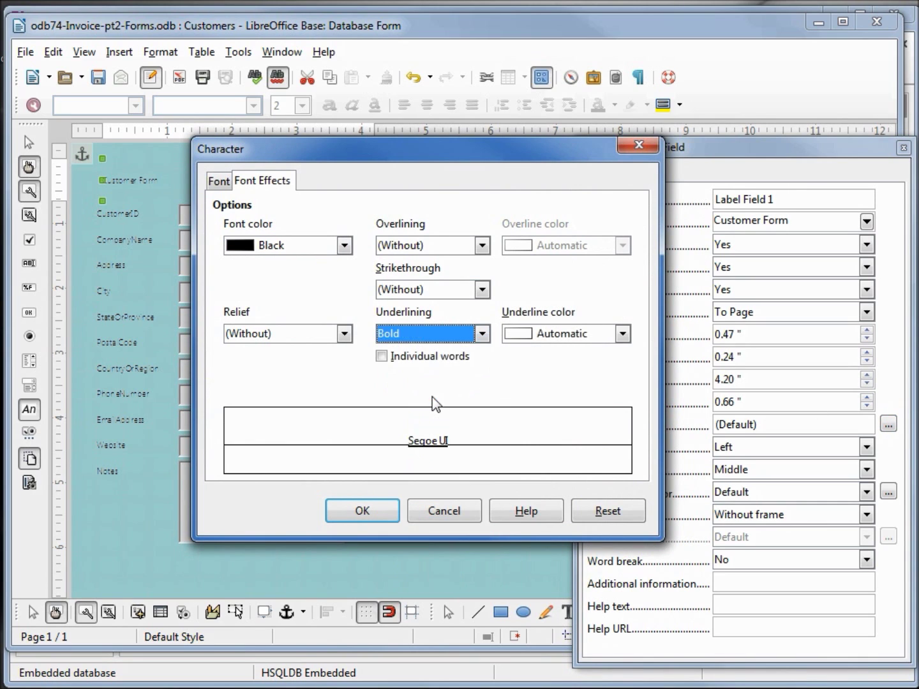
{"action": "left_click", "coordinate": [218, 182]}
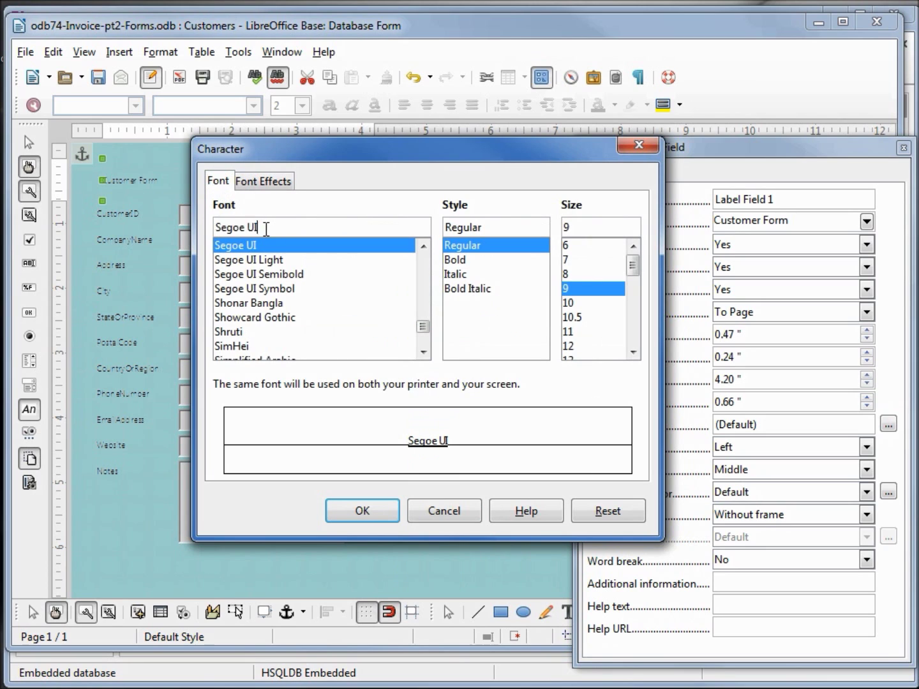
{"action": "type", "text": "Ge"}
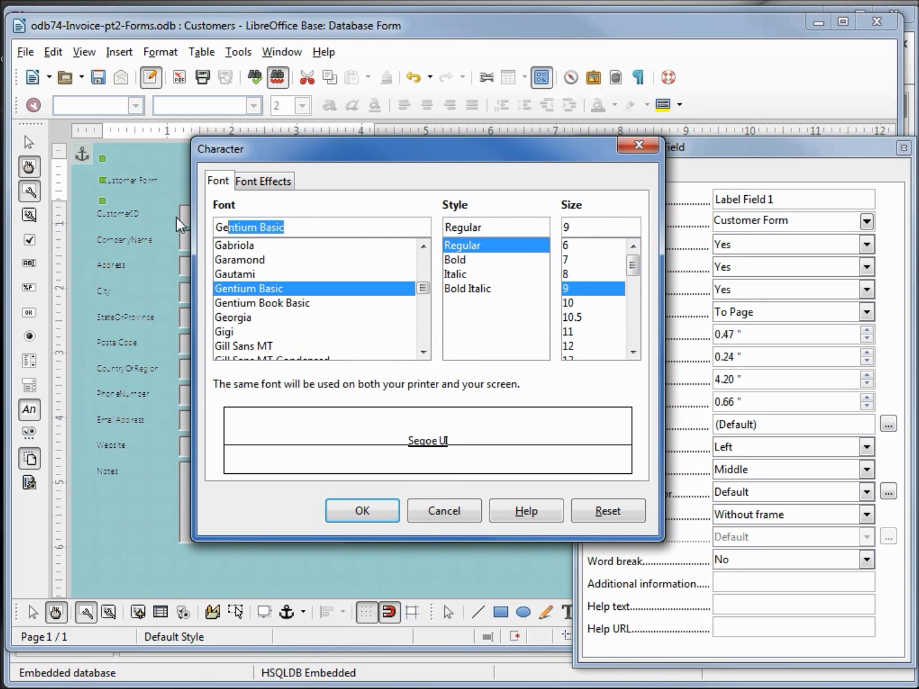
{"action": "type", "text": "orgia"}
{"action": "key", "text": "Tab"}
{"action": "type", "text": "B"}
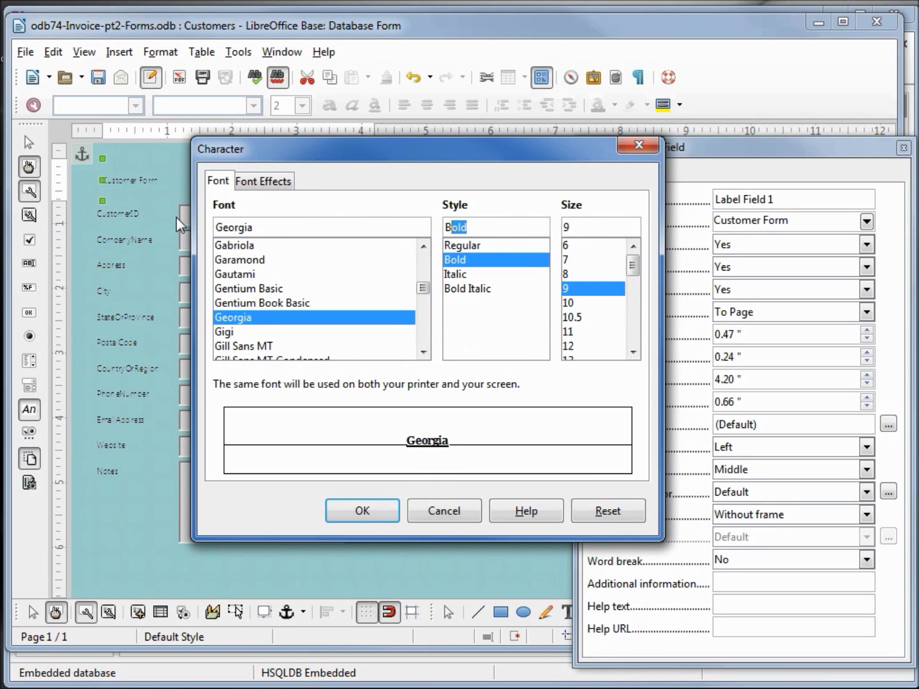
{"action": "key", "text": "Tab"}
{"action": "type", "text": "22"}
{"action": "key", "text": "Tab"}
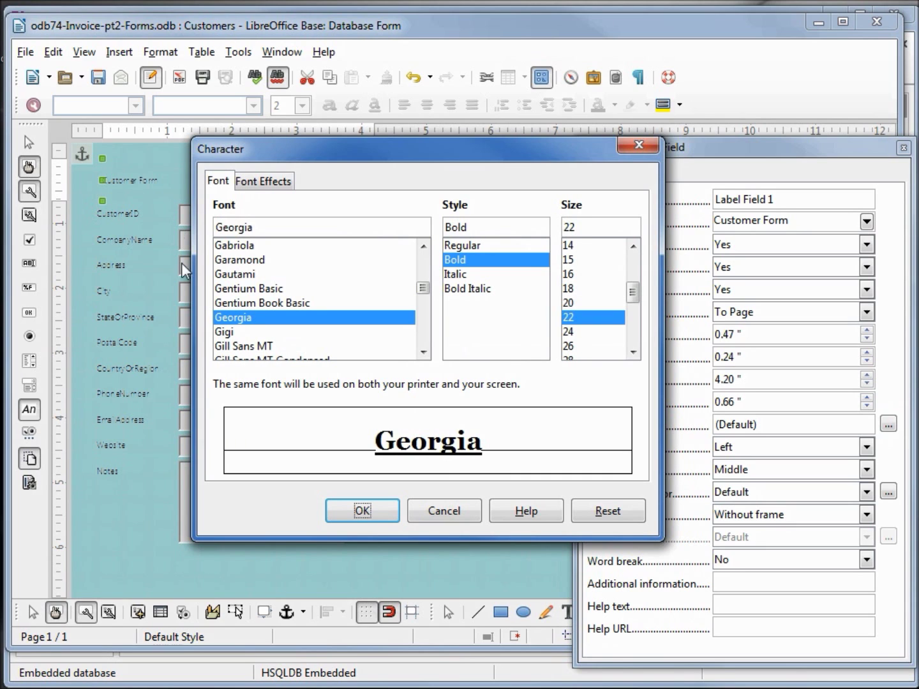
{"action": "left_click", "coordinate": [339, 509]}
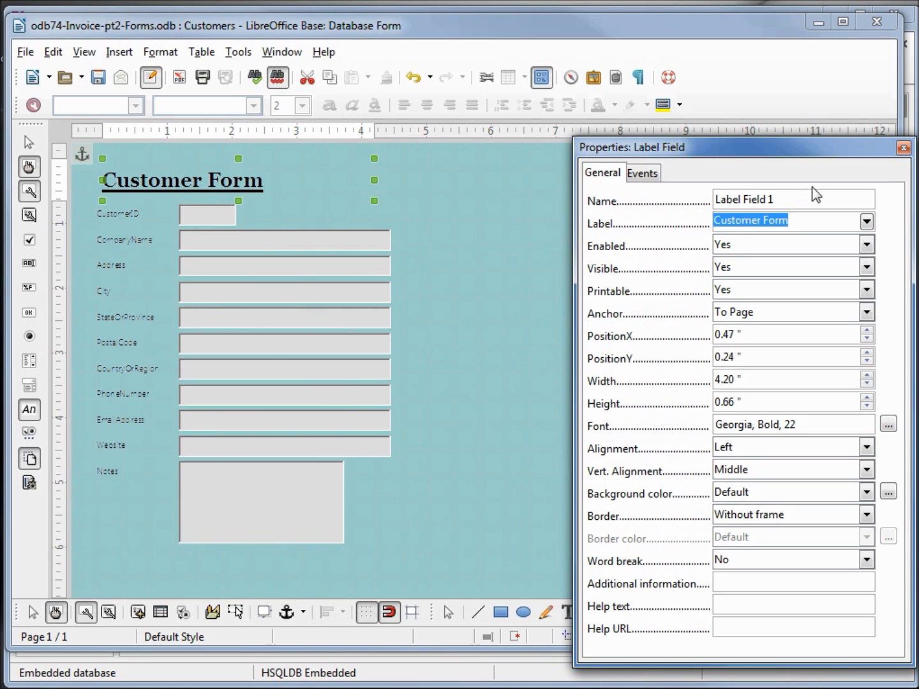
Close the properties, zoom to 100%, then save and close the Customers form
{"action": "left_click", "coordinate": [903, 147]}
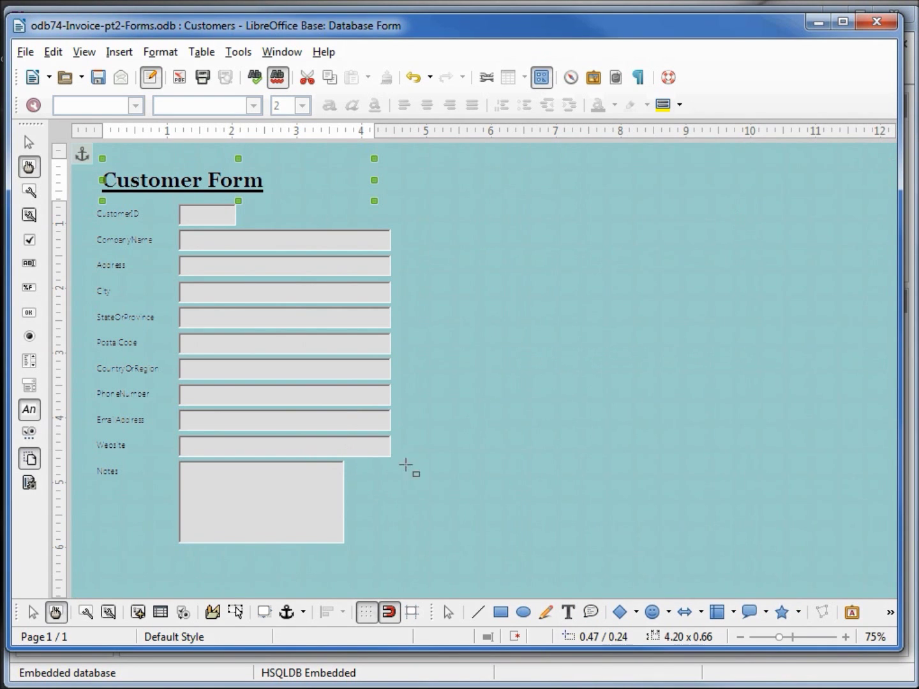
{"action": "left_click", "coordinate": [848, 636]}
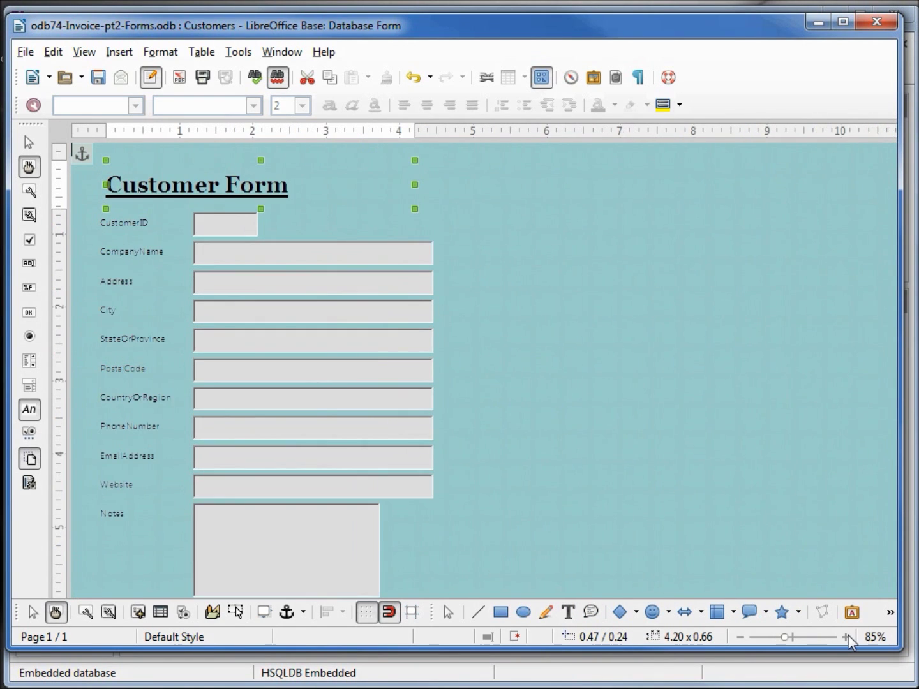
{"action": "left_click", "coordinate": [847, 636]}
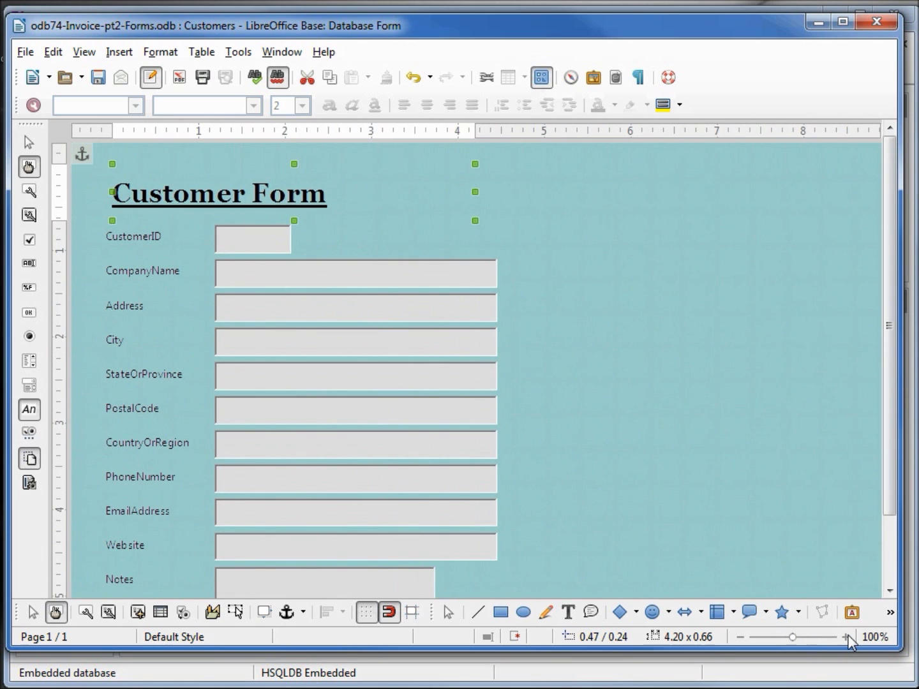
{"action": "mouse_move", "coordinate": [888, 405]}
{"action": "left_mouse_down"}
{"action": "mouse_move", "coordinate": [891, 527]}
{"action": "mouse_move", "coordinate": [890, 310]}
{"action": "left_mouse_up"}
{"action": "left_click", "coordinate": [93, 78]}
{"action": "left_click", "coordinate": [877, 22]}
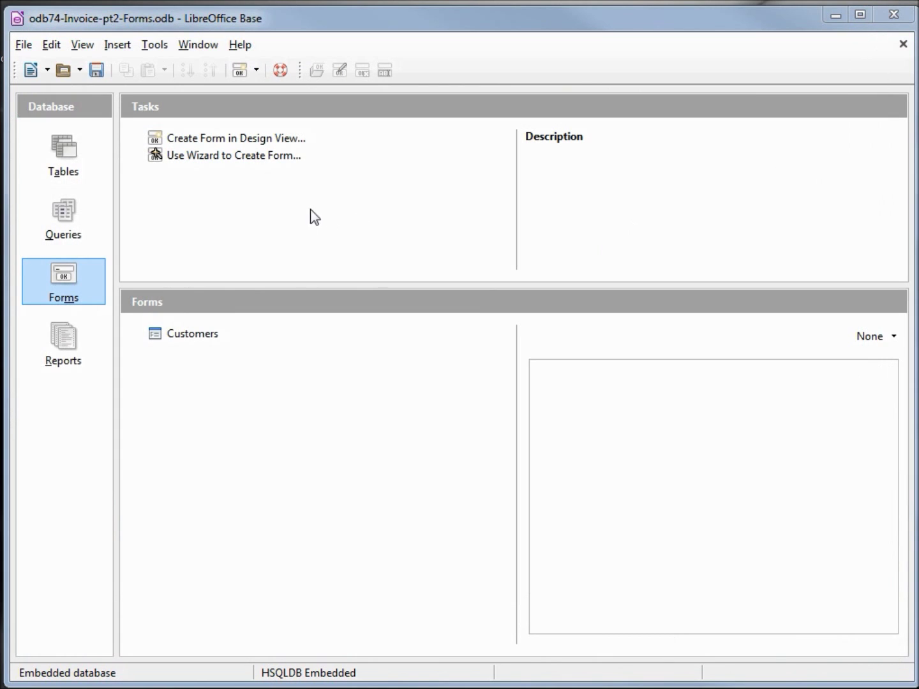
Start a new wizard form on the Invoices table with all its fields
{"action": "left_click", "coordinate": [206, 156]}
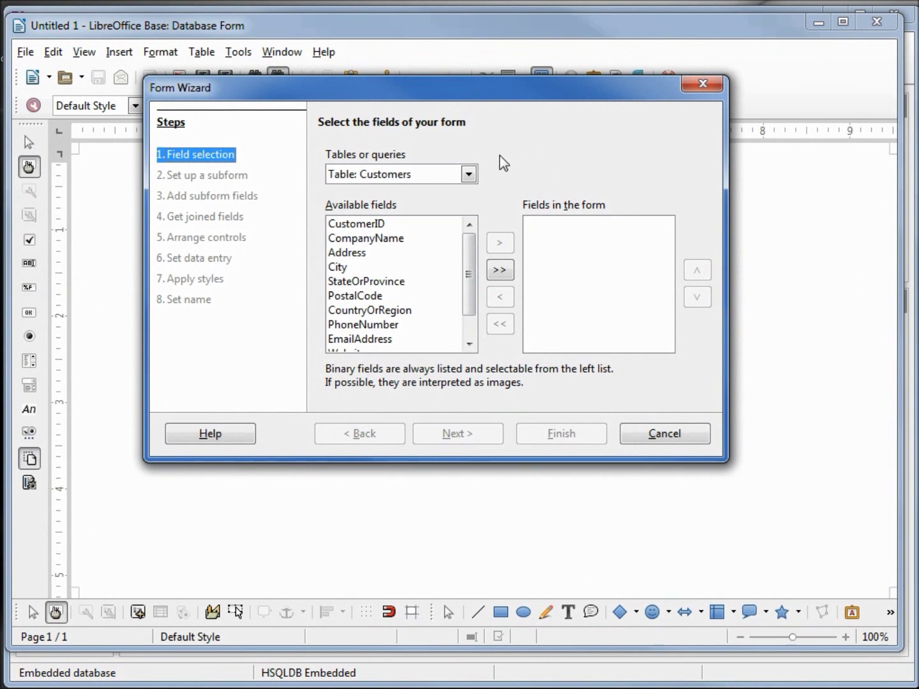
{"action": "left_click", "coordinate": [468, 174]}
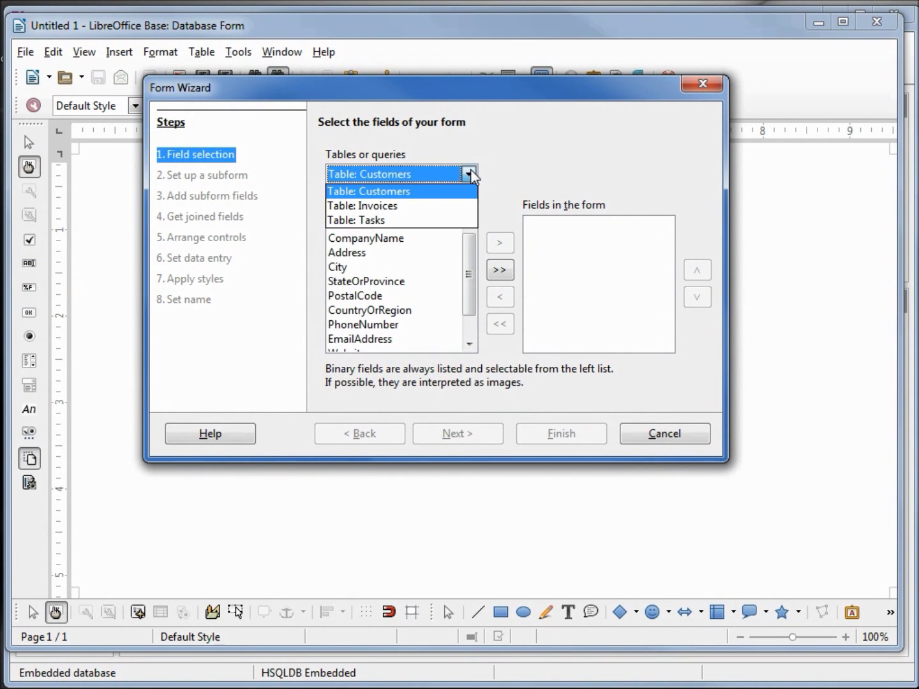
{"action": "left_click", "coordinate": [408, 208]}
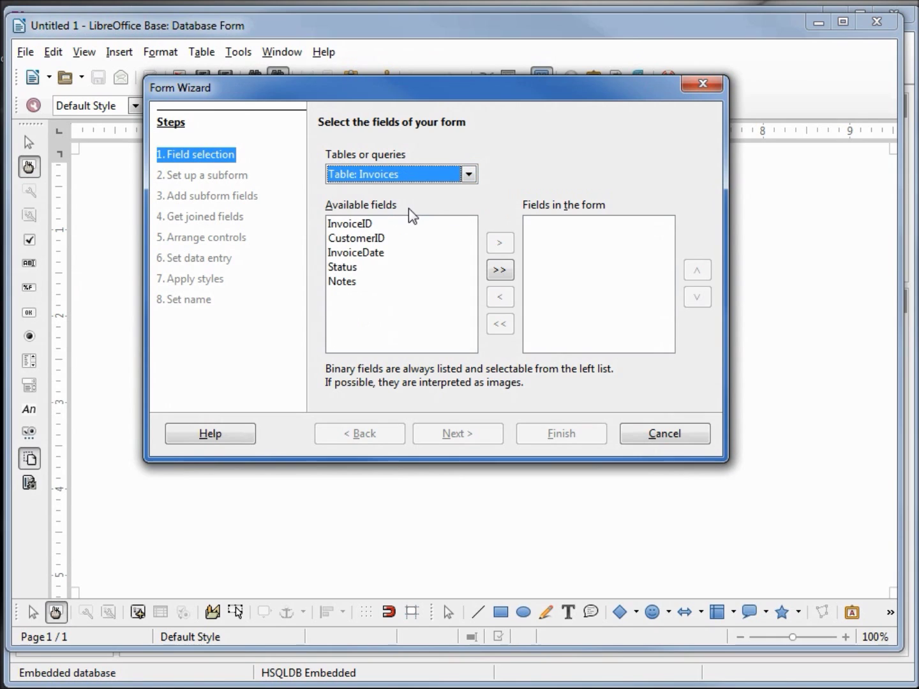
{"action": "left_click", "coordinate": [500, 271]}
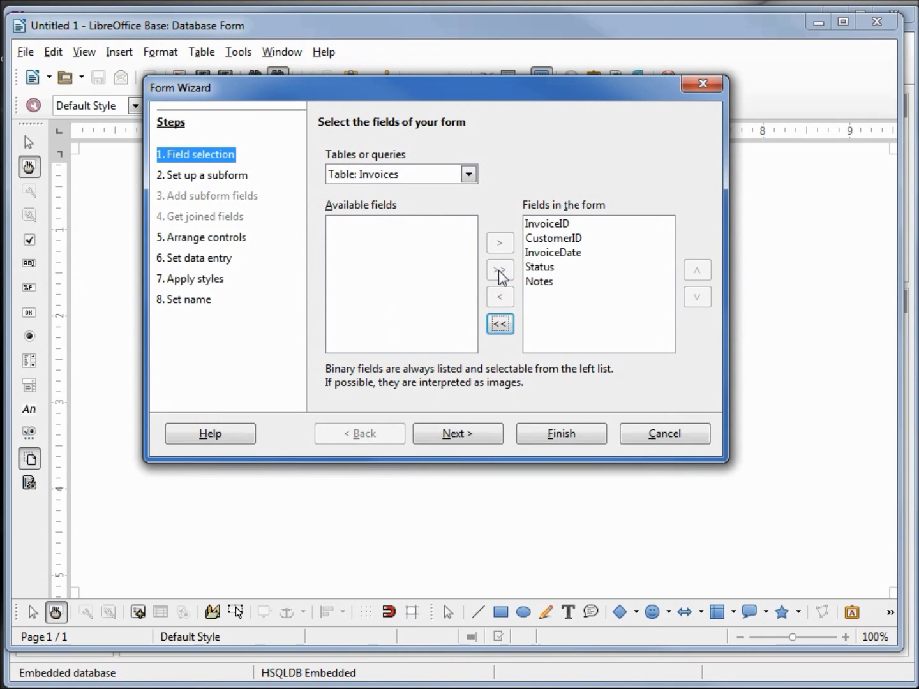
{"action": "left_click", "coordinate": [459, 435]}
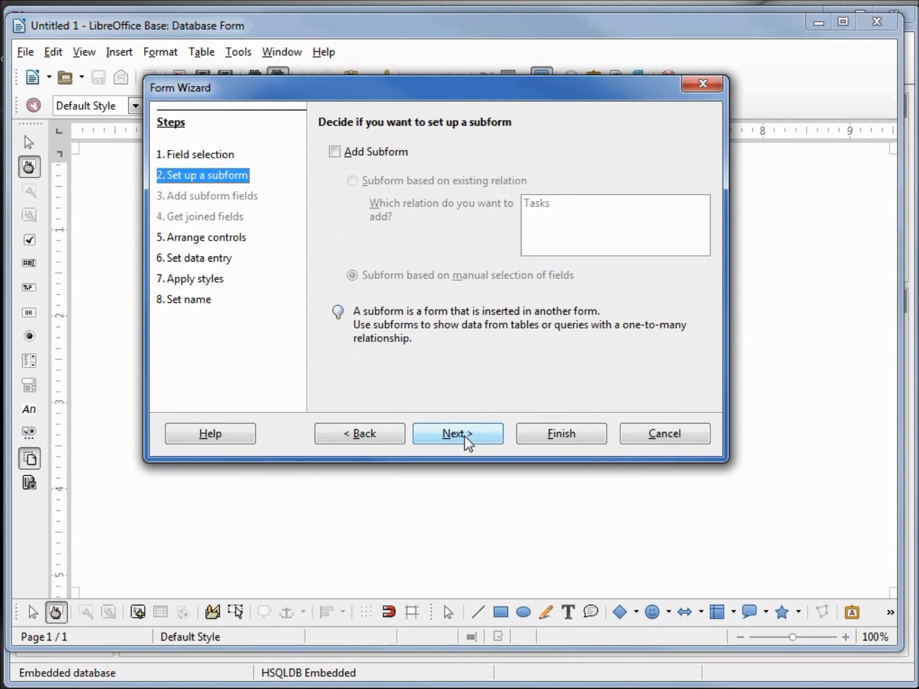
Add a subform based on the existing Tasks relation
{"action": "left_click", "coordinate": [334, 153]}
{"action": "left_click", "coordinate": [351, 181]}
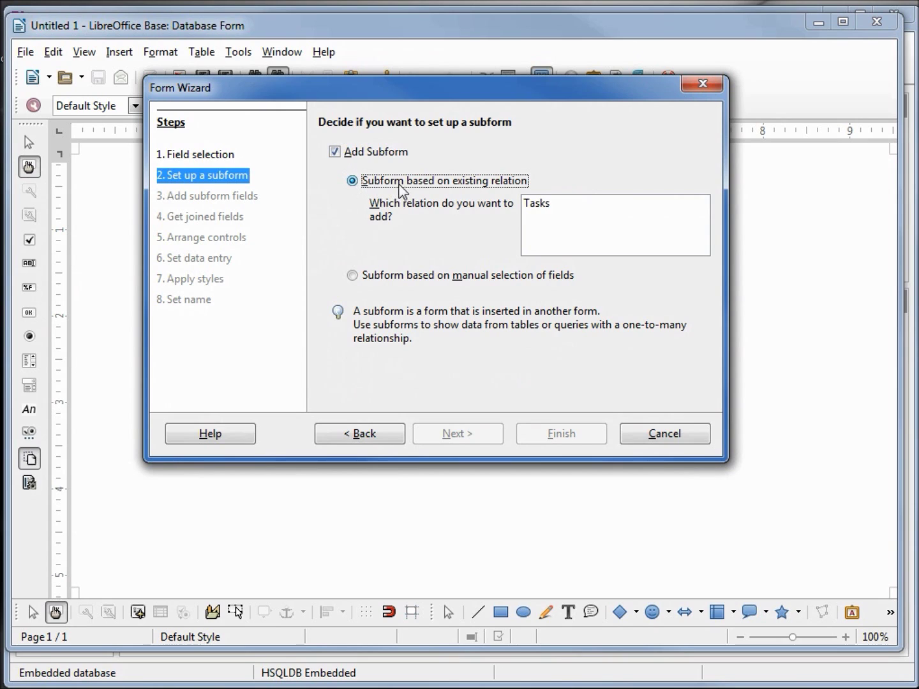
{"action": "left_click", "coordinate": [547, 208]}
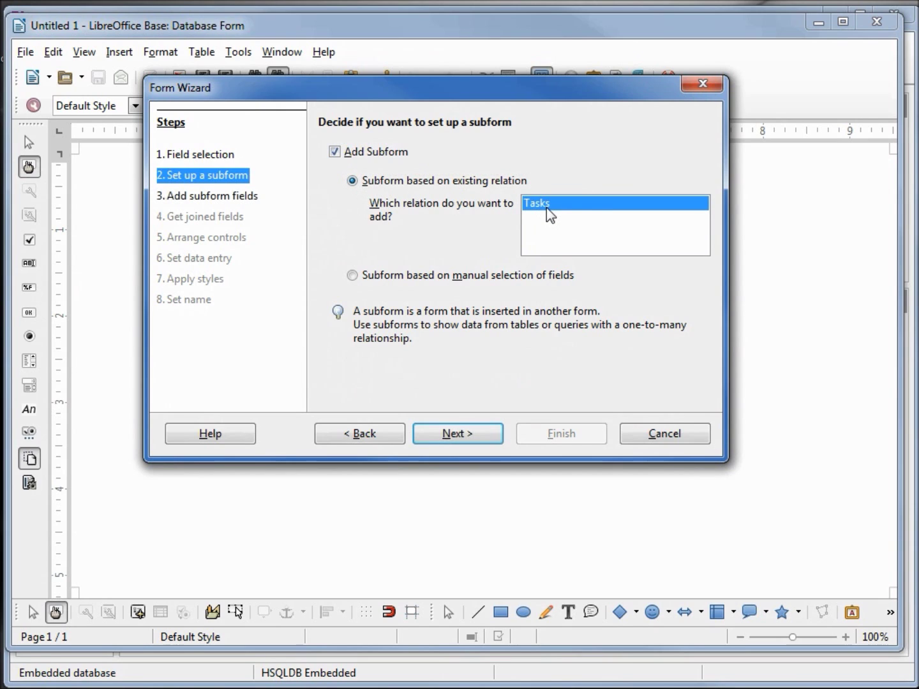
{"action": "left_click", "coordinate": [467, 435]}
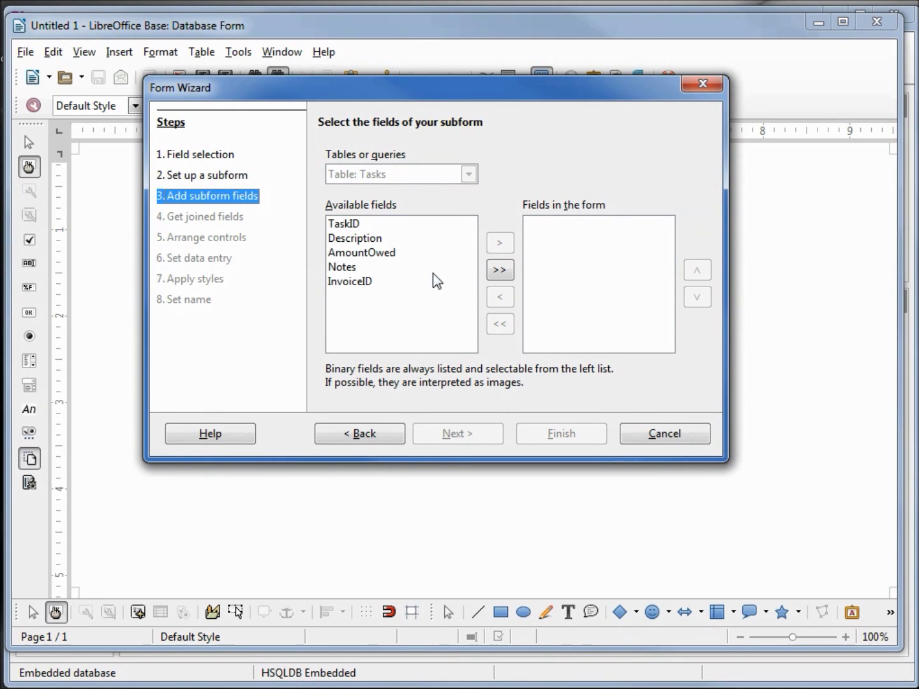
Add Description, AmountOwed, Notes, TaskID and InvoiceID to the subform
{"action": "left_click", "coordinate": [358, 239]}
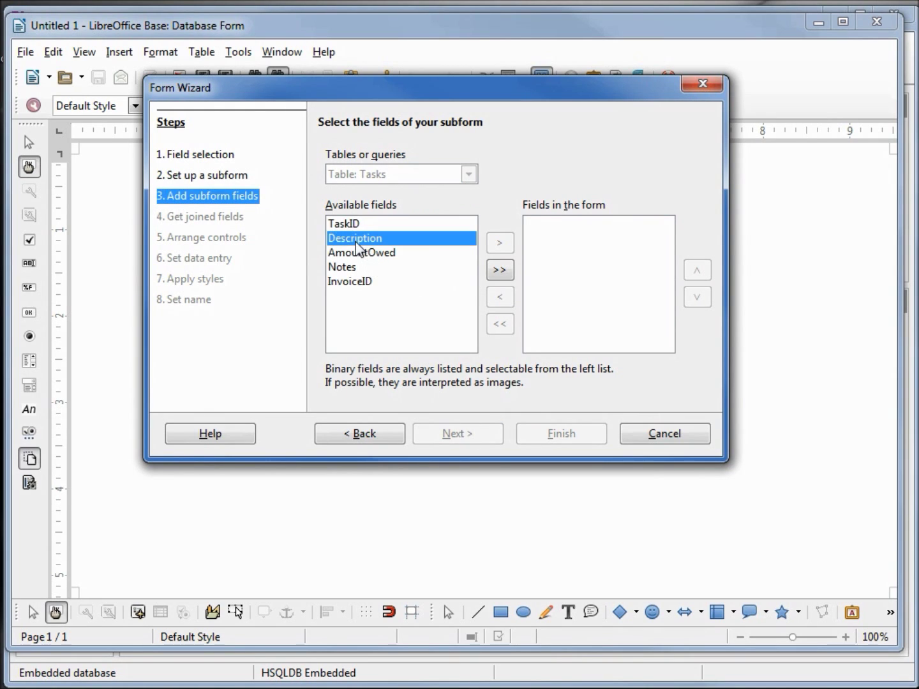
{"action": "left_click", "coordinate": [503, 244]}
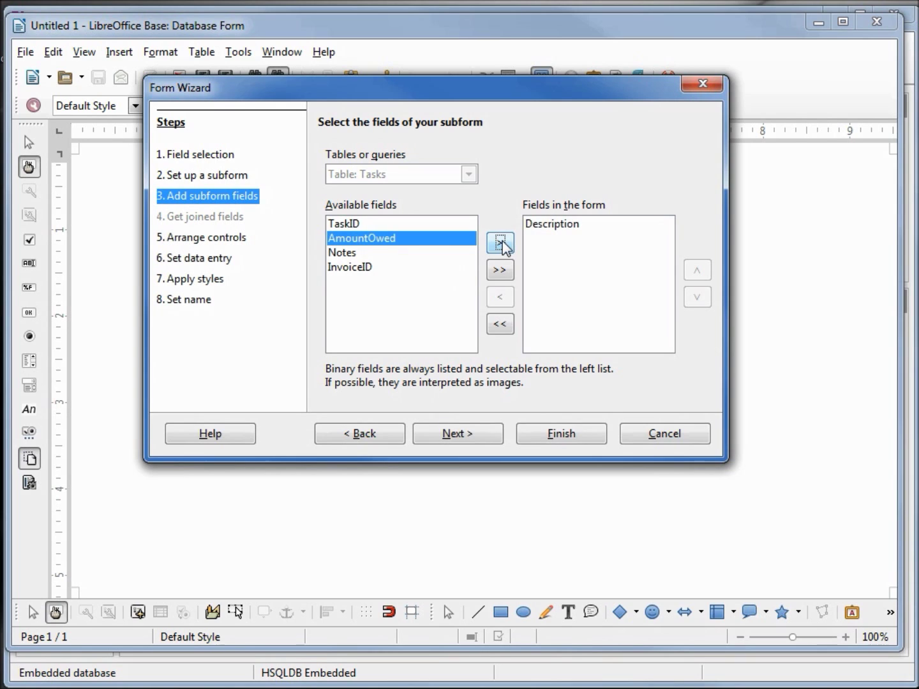
{"action": "left_click", "coordinate": [503, 244]}
{"action": "left_click", "coordinate": [502, 243]}
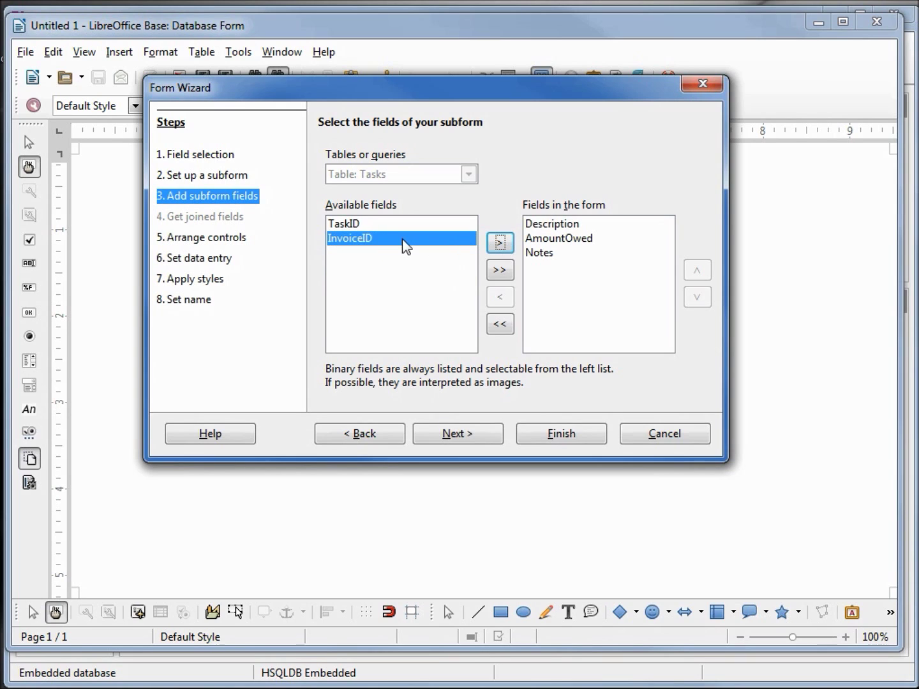
{"action": "left_click", "coordinate": [396, 223]}
{"action": "left_click", "coordinate": [500, 243]}
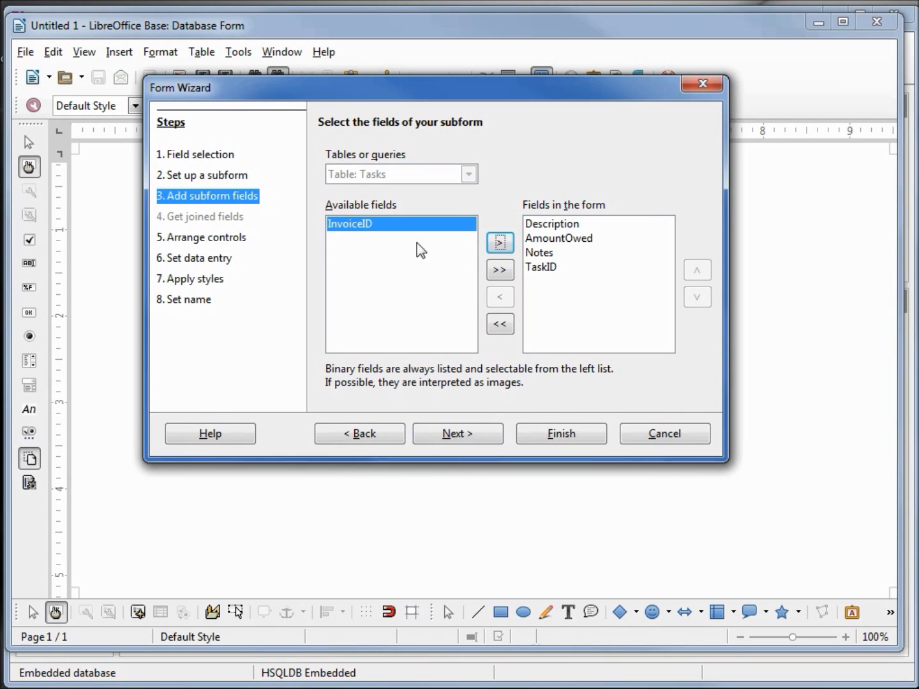
{"action": "left_click", "coordinate": [500, 242]}
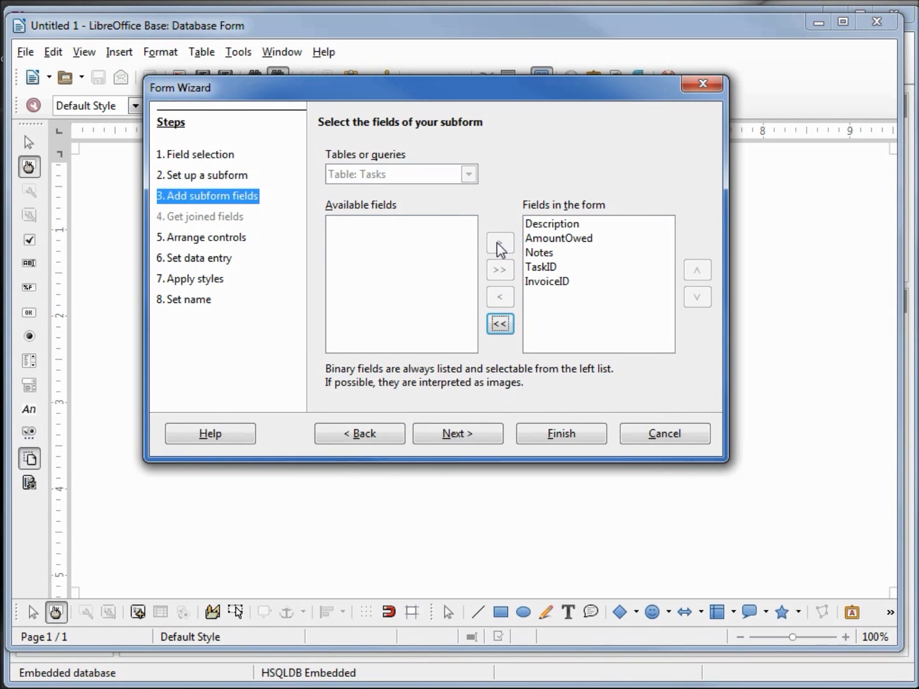
{"action": "left_click", "coordinate": [465, 430]}
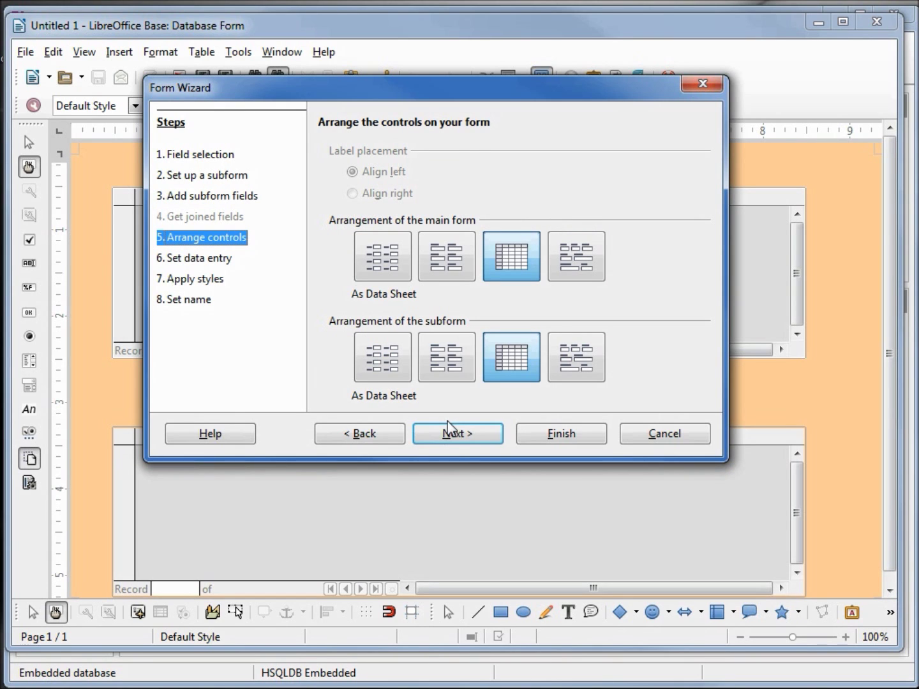
Lay out the main form in labelled columns and accept the data entry settings
{"action": "left_click_drag", "start_coordinate": [480, 105], "coordinate": [596, 295]}
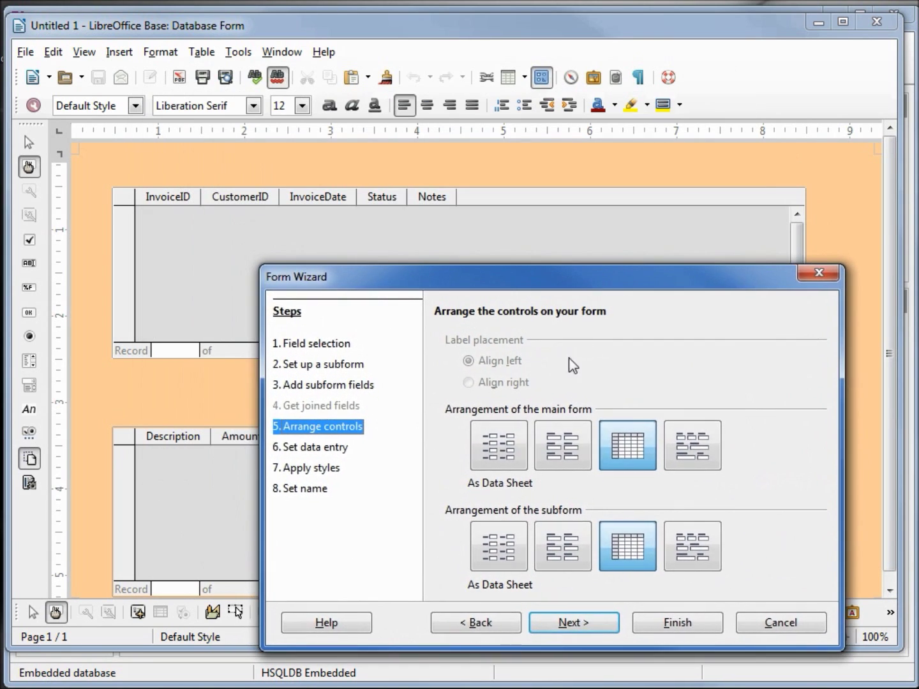
{"action": "left_click", "coordinate": [511, 446]}
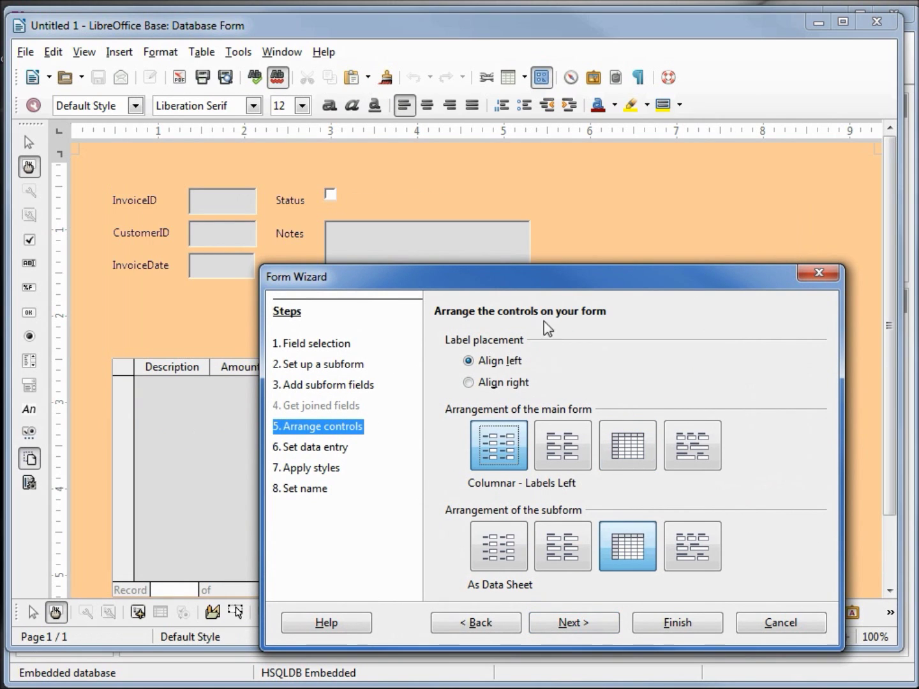
{"action": "left_click_drag", "start_coordinate": [549, 287], "coordinate": [478, 166]}
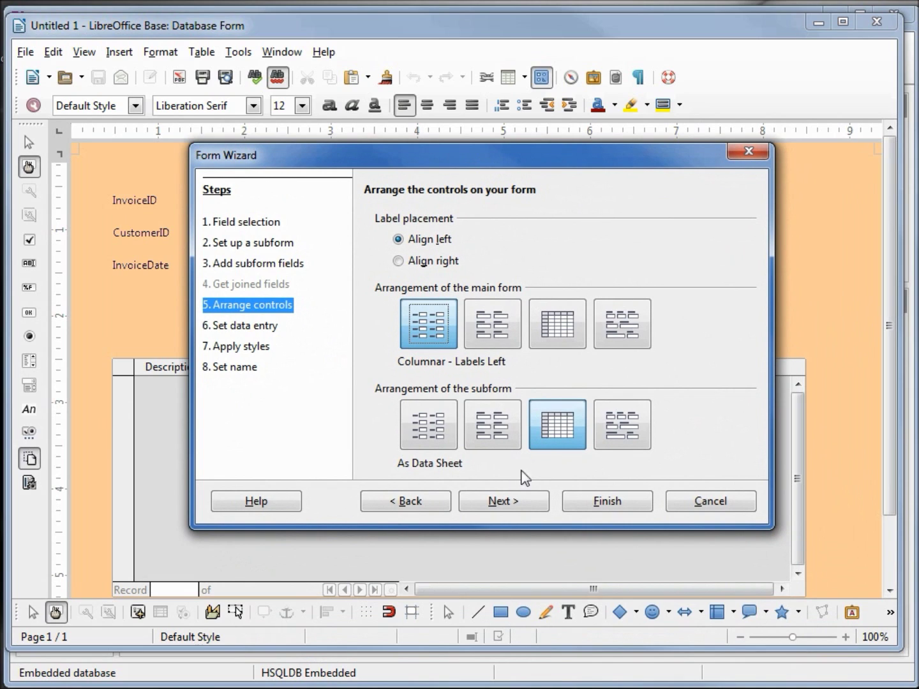
{"action": "left_click", "coordinate": [504, 503]}
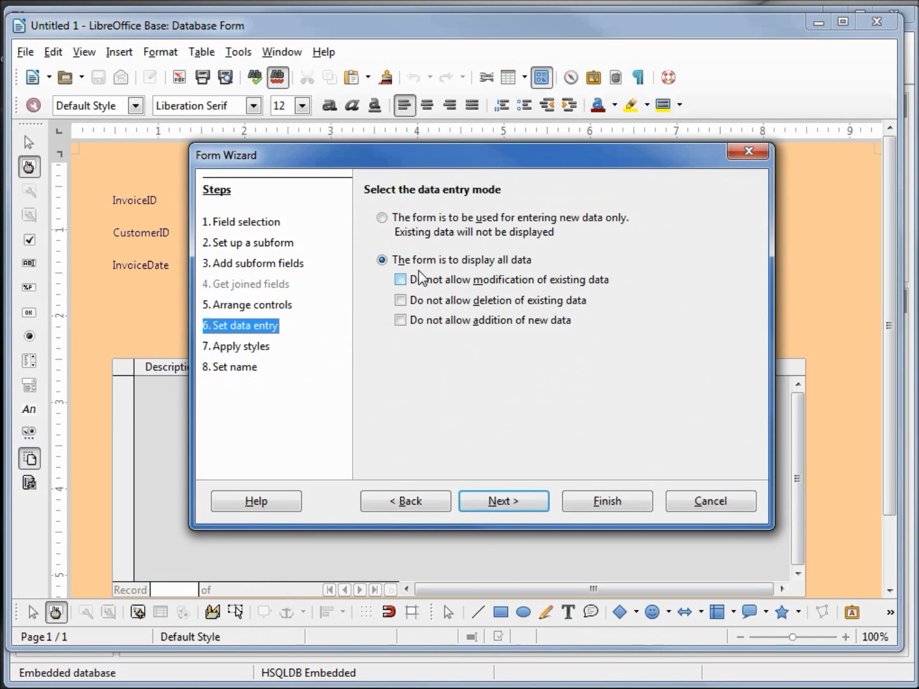
{"action": "left_click", "coordinate": [512, 502]}
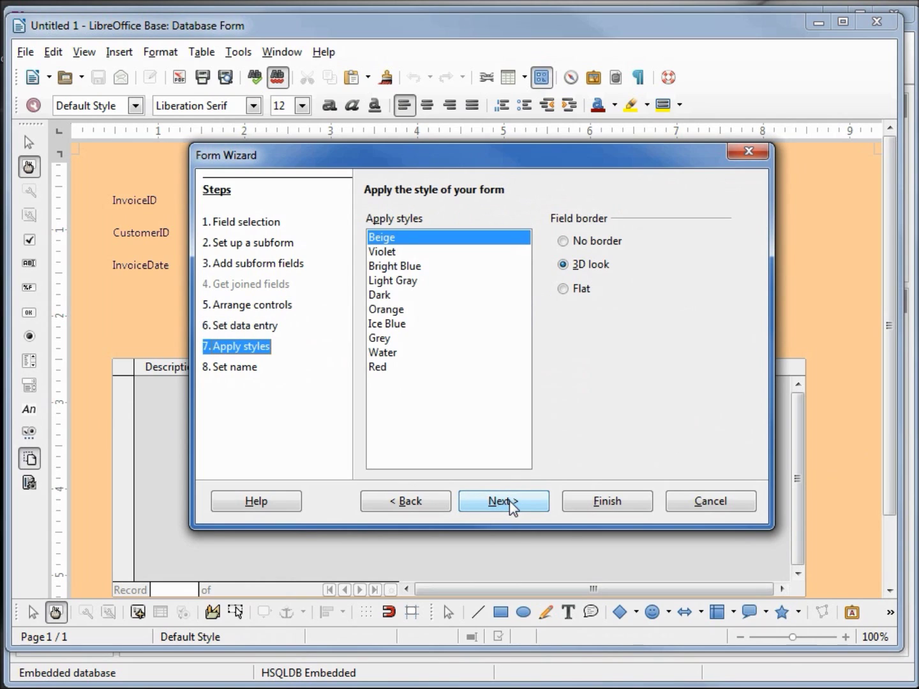
Apply Ice Blue and finish the wizard with the Invoices form opened for editing
{"action": "left_click", "coordinate": [393, 323]}
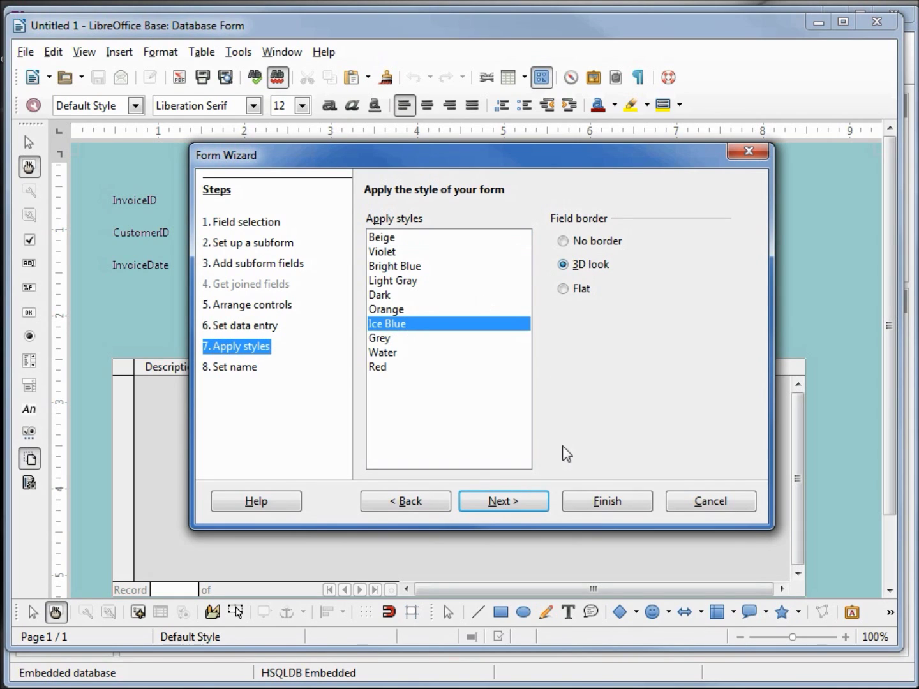
{"action": "left_click", "coordinate": [543, 501]}
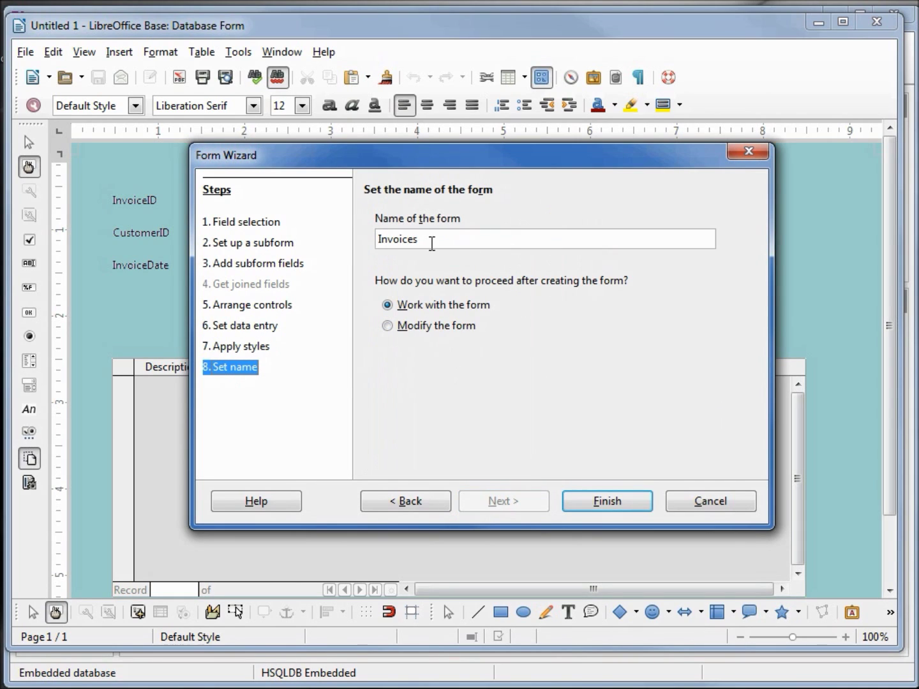
{"action": "left_click", "coordinate": [388, 325]}
{"action": "left_click", "coordinate": [615, 502]}
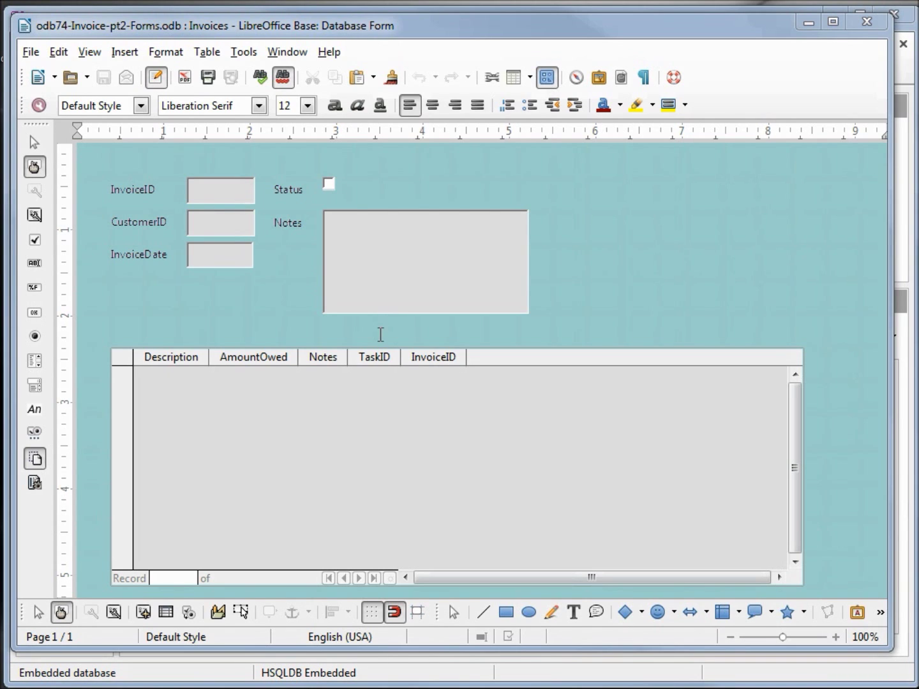
Widen the Description and Notes columns and shrink the Tasks subform grid
{"action": "left_click_drag", "start_coordinate": [208, 357], "coordinate": [331, 358]}
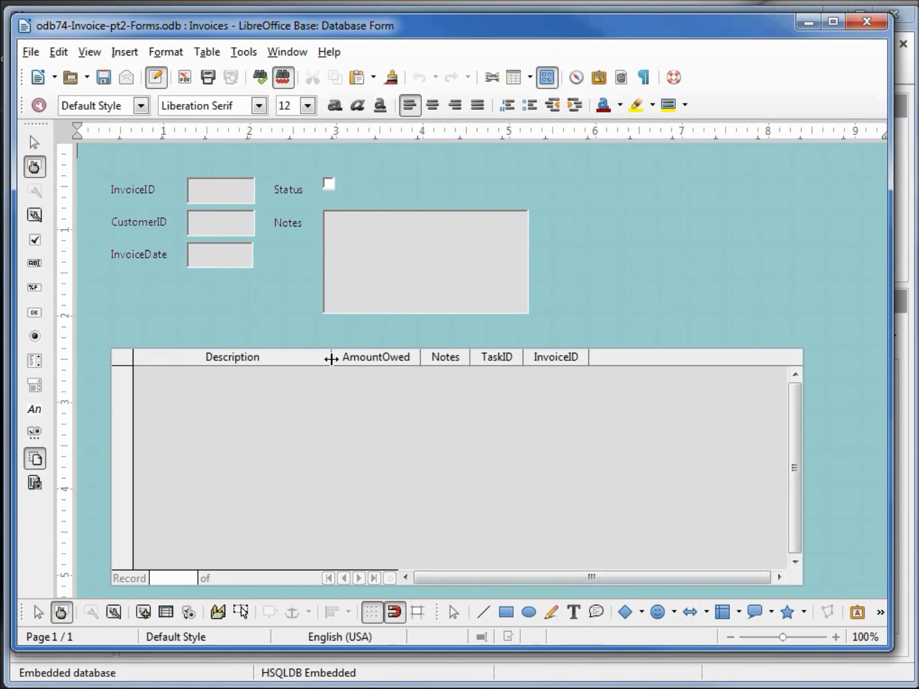
{"action": "left_click_drag", "start_coordinate": [470, 357], "coordinate": [676, 357]}
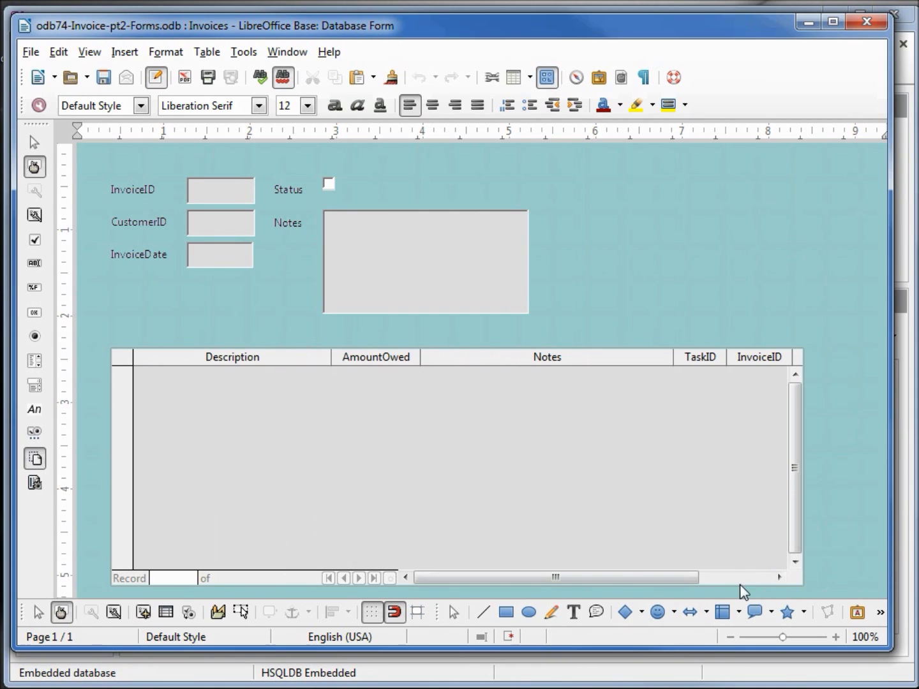
{"action": "left_click", "coordinate": [772, 578]}
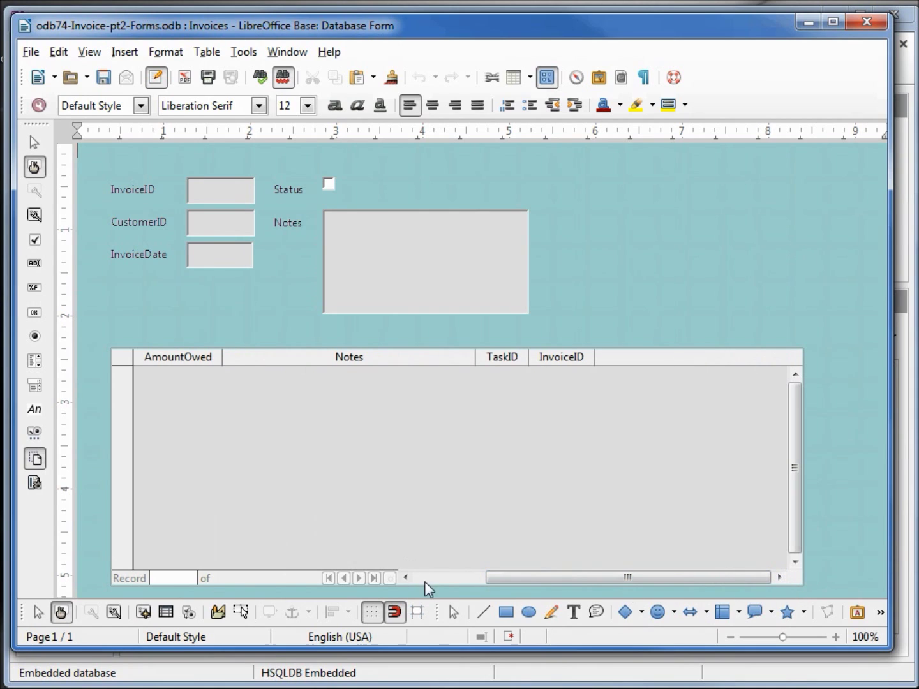
{"action": "left_click", "coordinate": [445, 579]}
{"action": "left_click", "coordinate": [456, 563]}
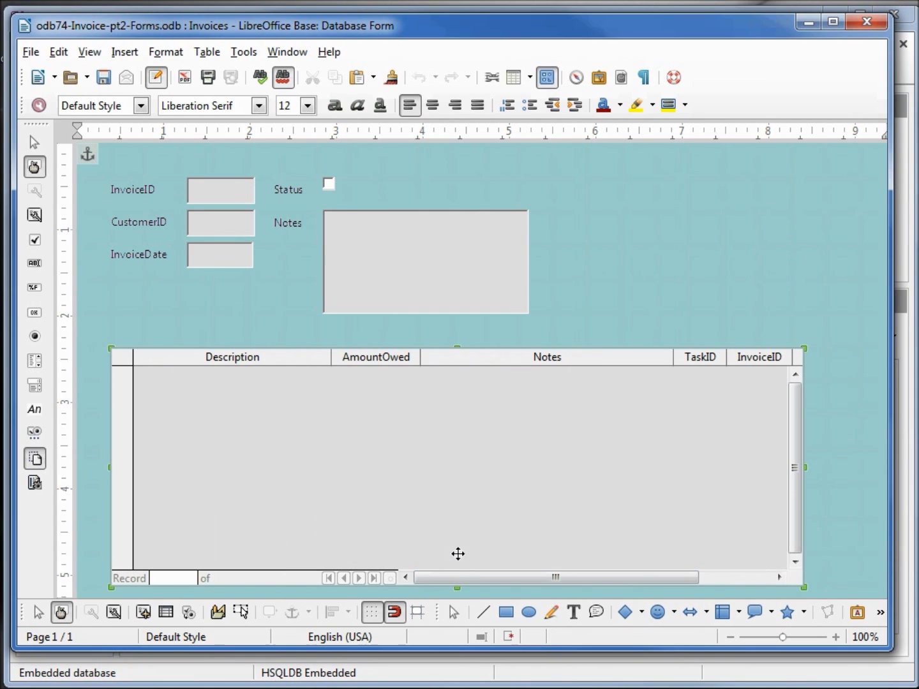
{"action": "left_click_drag", "start_coordinate": [804, 587], "coordinate": [640, 500]}
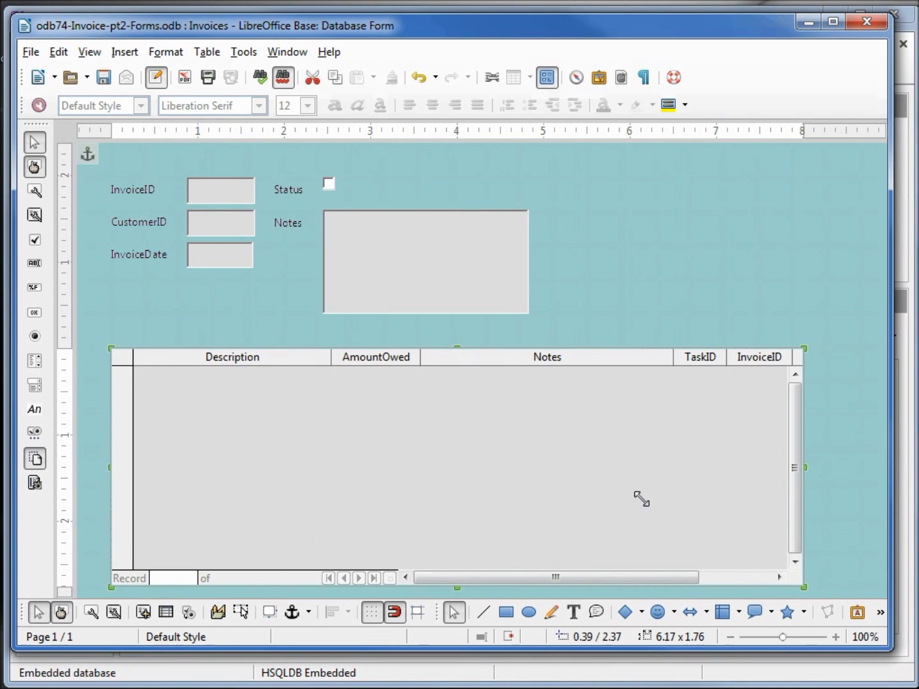
{"action": "left_click_drag", "start_coordinate": [641, 500], "coordinate": [629, 515]}
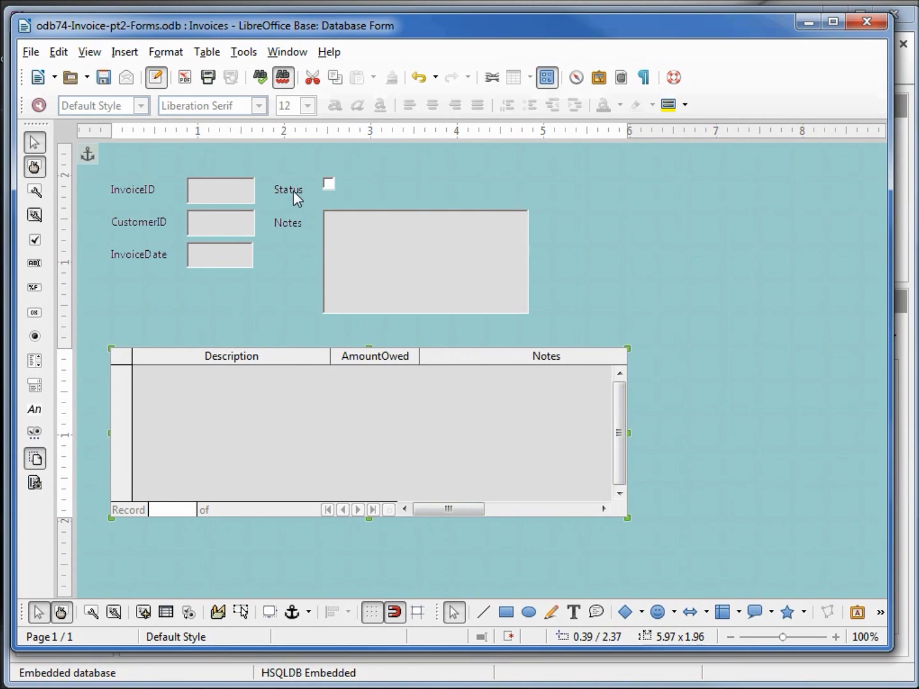
Widen the Status checkbox, replace it with a list box, and show its properties
{"action": "left_click", "coordinate": [333, 183]}
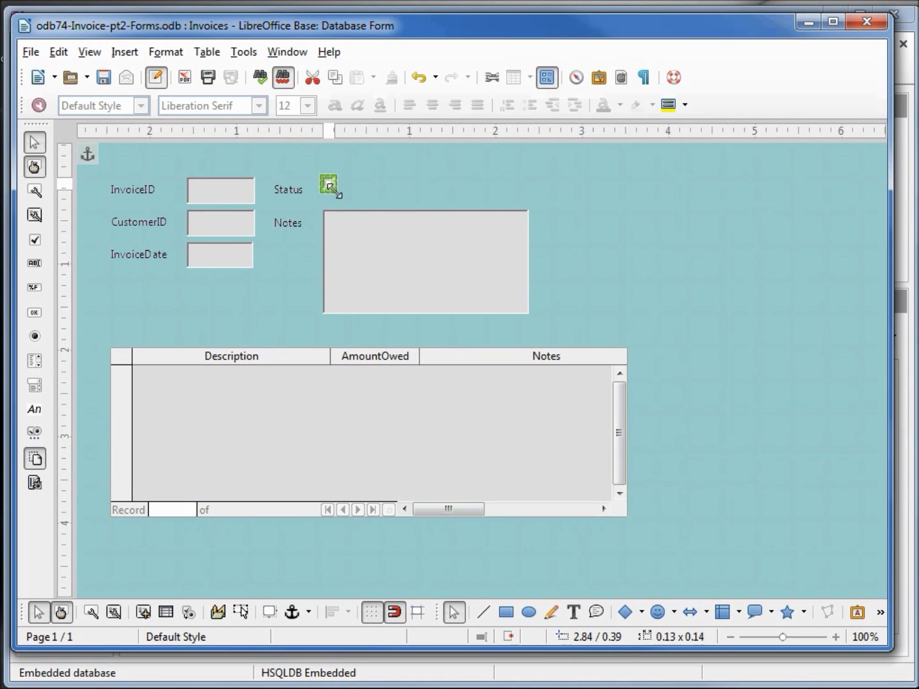
{"action": "left_click_drag", "start_coordinate": [337, 192], "coordinate": [417, 202]}
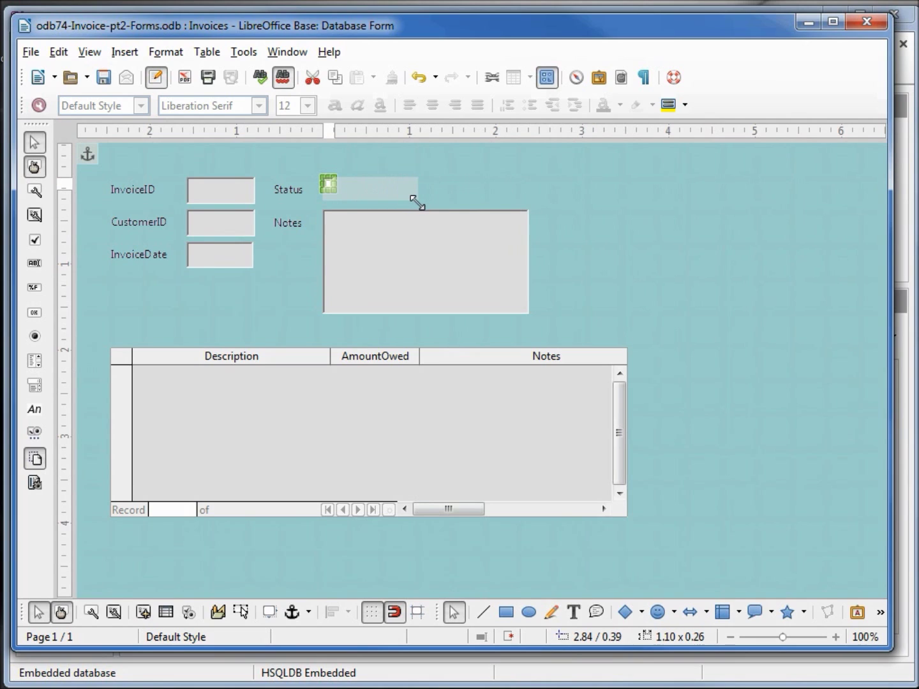
{"action": "left_click_drag", "start_coordinate": [417, 202], "coordinate": [423, 200]}
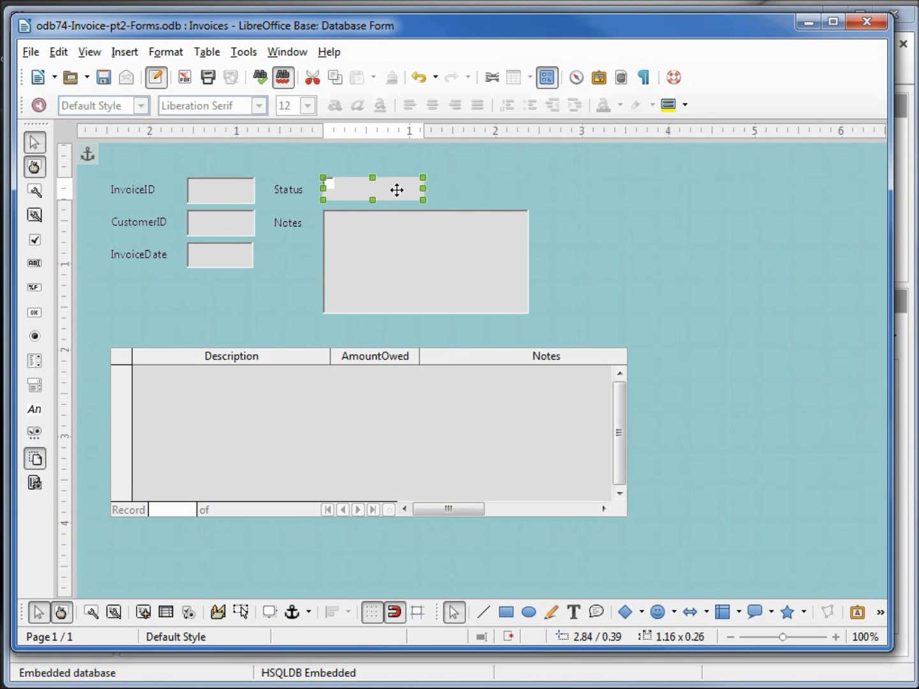
{"action": "right_click", "coordinate": [397, 189]}
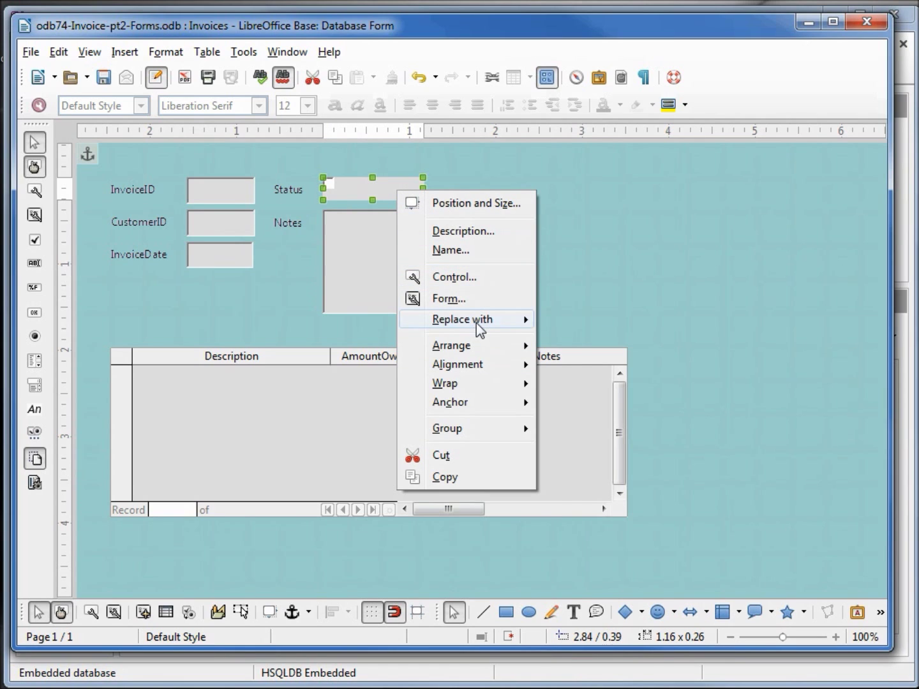
{"action": "mouse_move", "coordinate": [462, 320]}
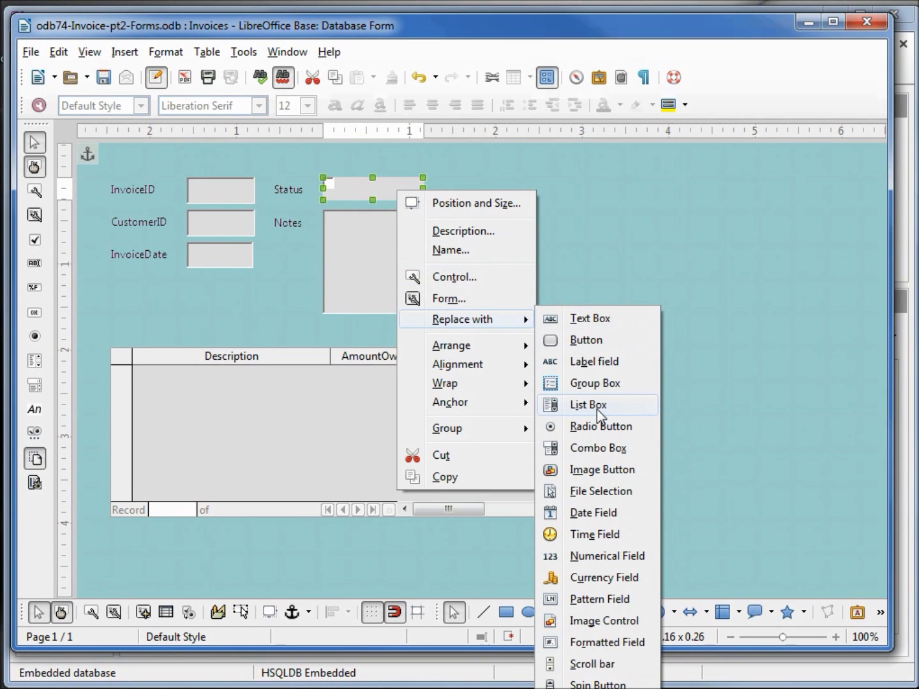
{"action": "left_click", "coordinate": [598, 406]}
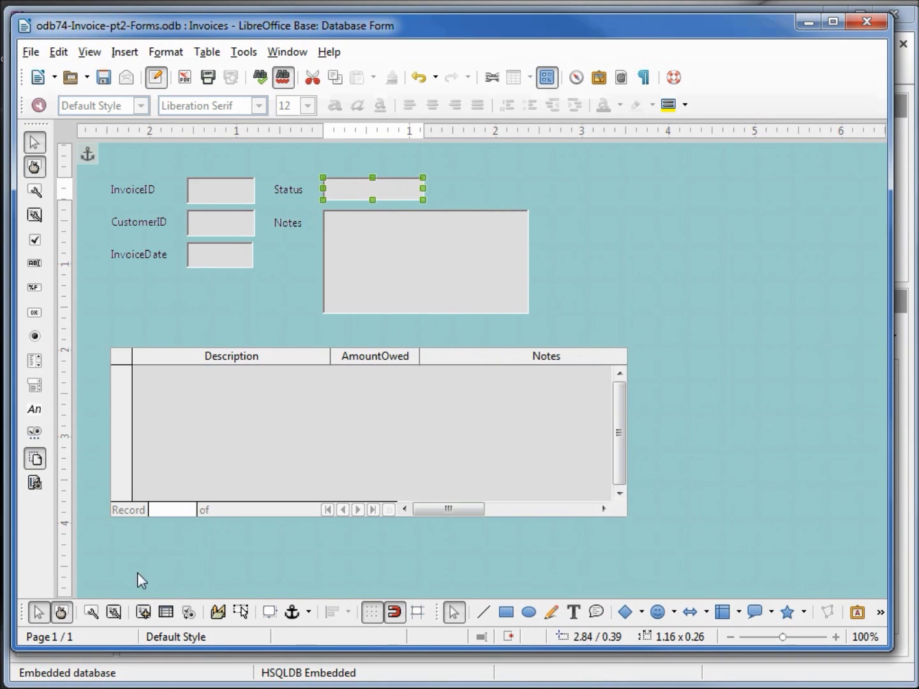
{"action": "left_click", "coordinate": [93, 614]}
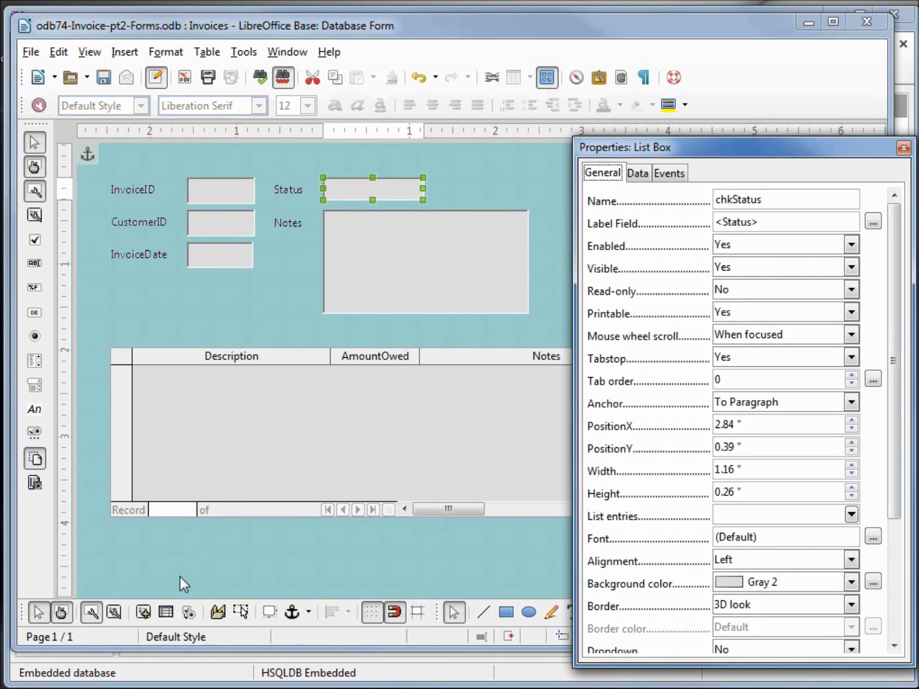
Set the Status list box's list content values to 0 and 1
{"action": "left_click", "coordinate": [636, 173]}
{"action": "left_click", "coordinate": [743, 267]}
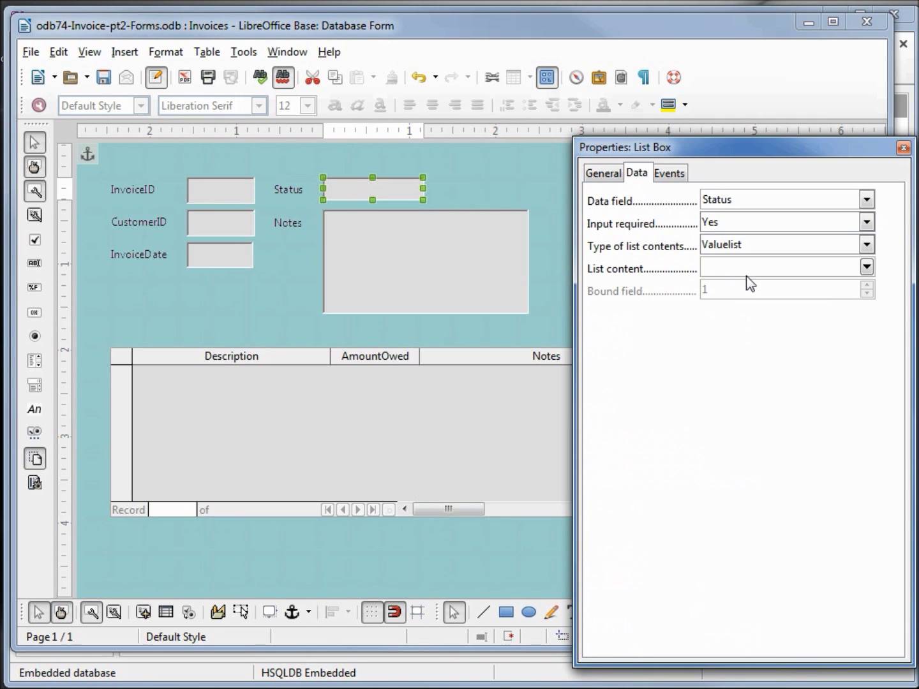
{"action": "key", "text": "alt+Down"}
{"action": "type", "text": "0"}
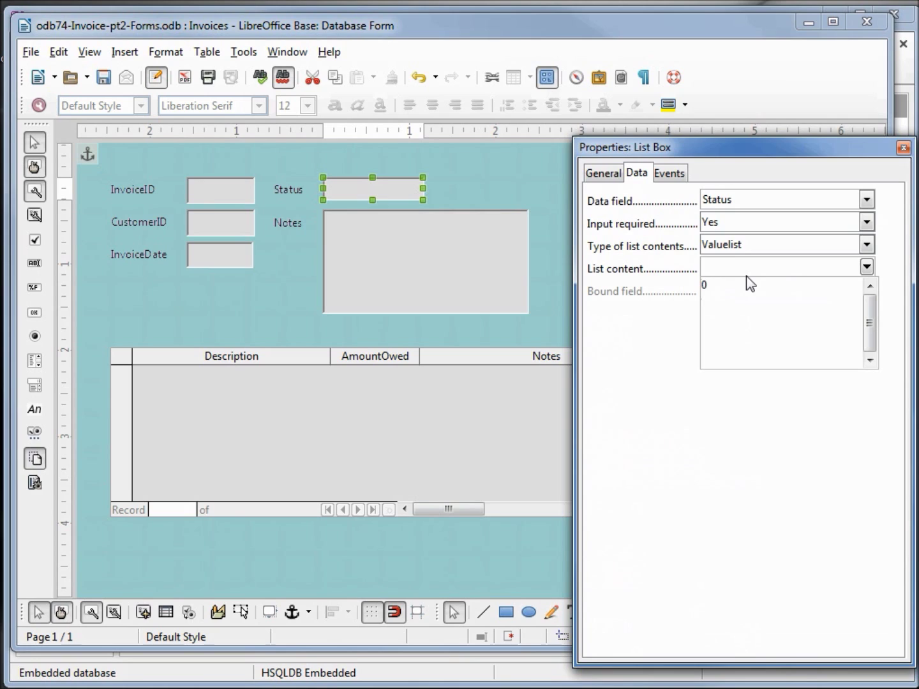
{"action": "key", "text": "Return"}
{"action": "type", "text": "1"}
{"action": "key", "text": "Return"}
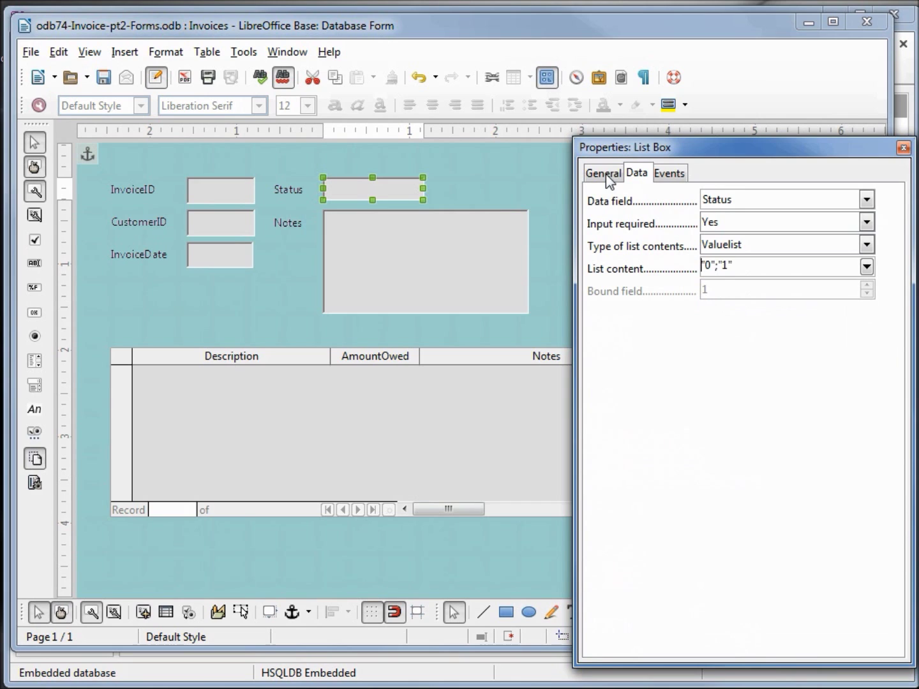
Give the Status list entries 'Not Paid' and 'Paid' and set Dropdown to Yes
{"action": "left_click", "coordinate": [603, 173]}
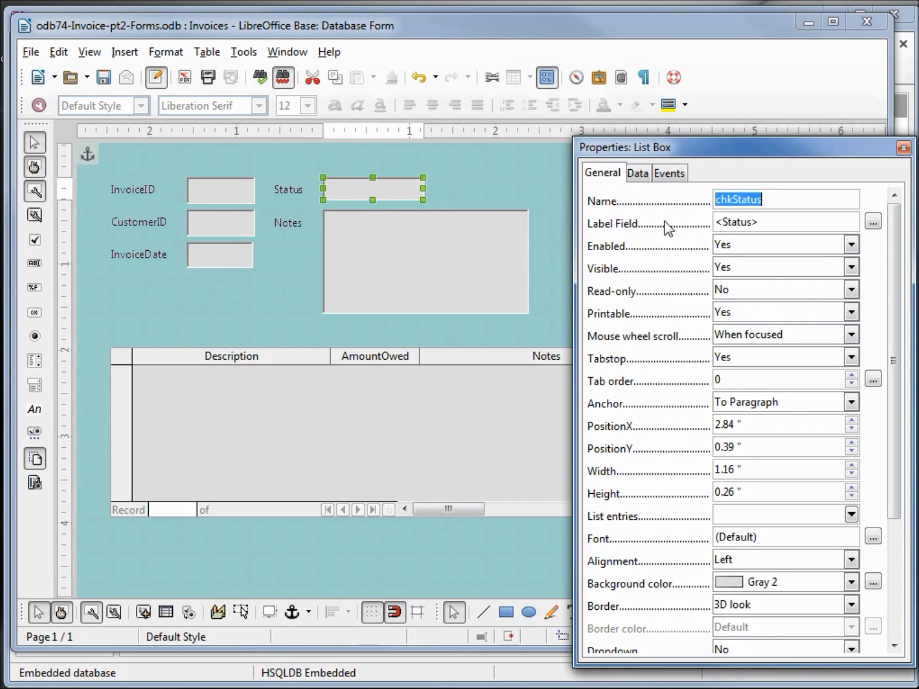
{"action": "left_click", "coordinate": [852, 515]}
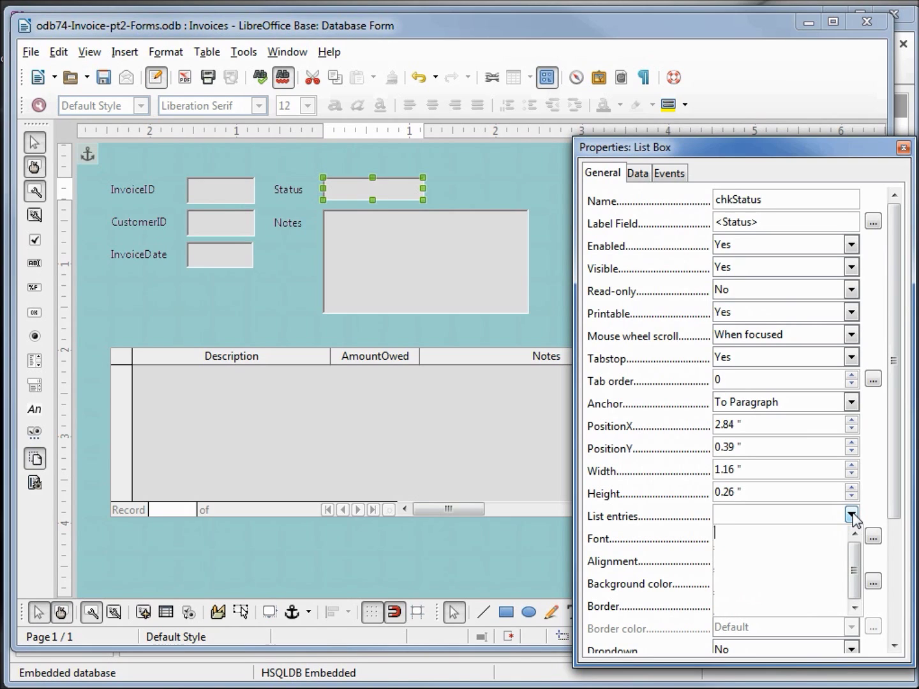
{"action": "type", "text": "NotPa"}
{"action": "type", "text": "id "}
{"action": "type", "text": "Pai"}
{"action": "left_click", "coordinate": [850, 514]}
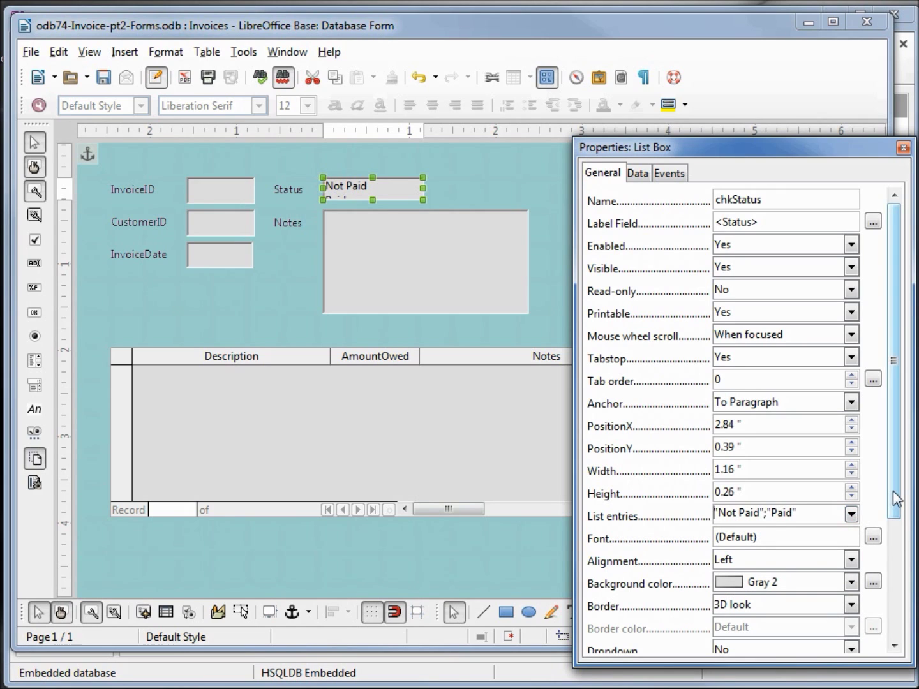
{"action": "left_click_drag", "start_coordinate": [896, 493], "coordinate": [897, 552]}
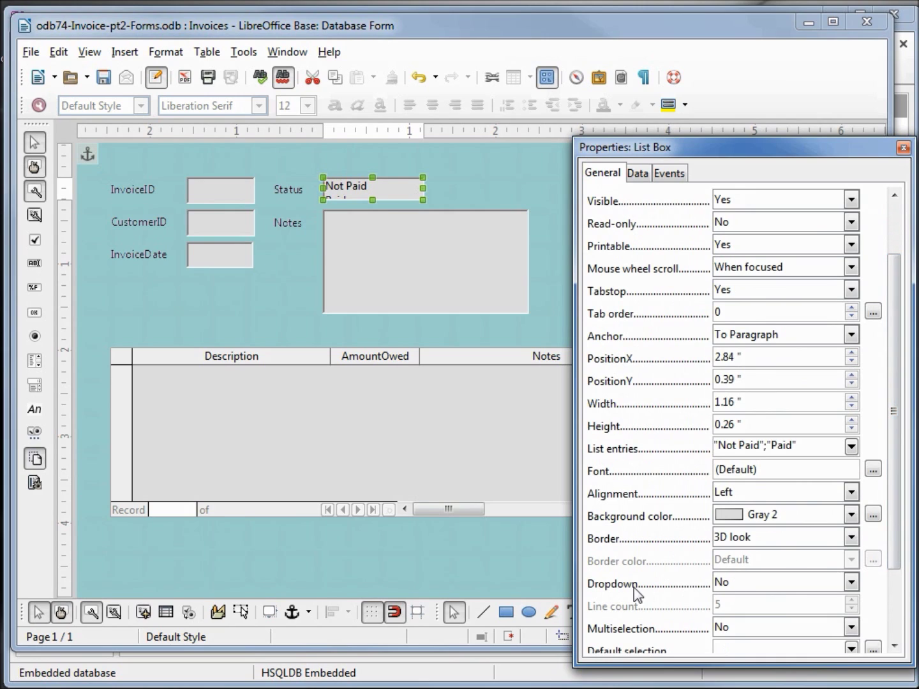
{"action": "left_click", "coordinate": [850, 581]}
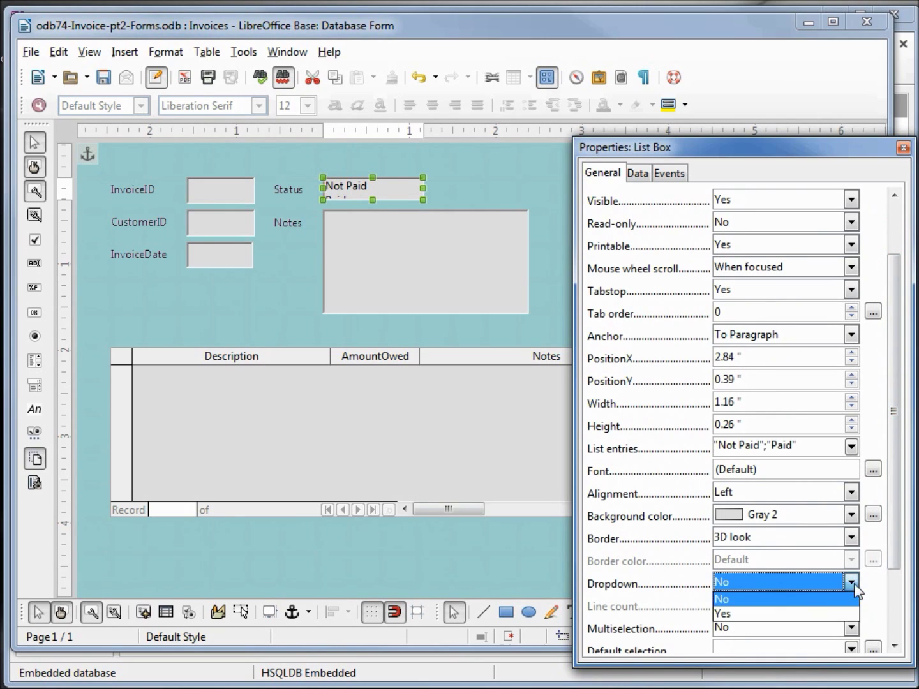
{"action": "left_click", "coordinate": [834, 614]}
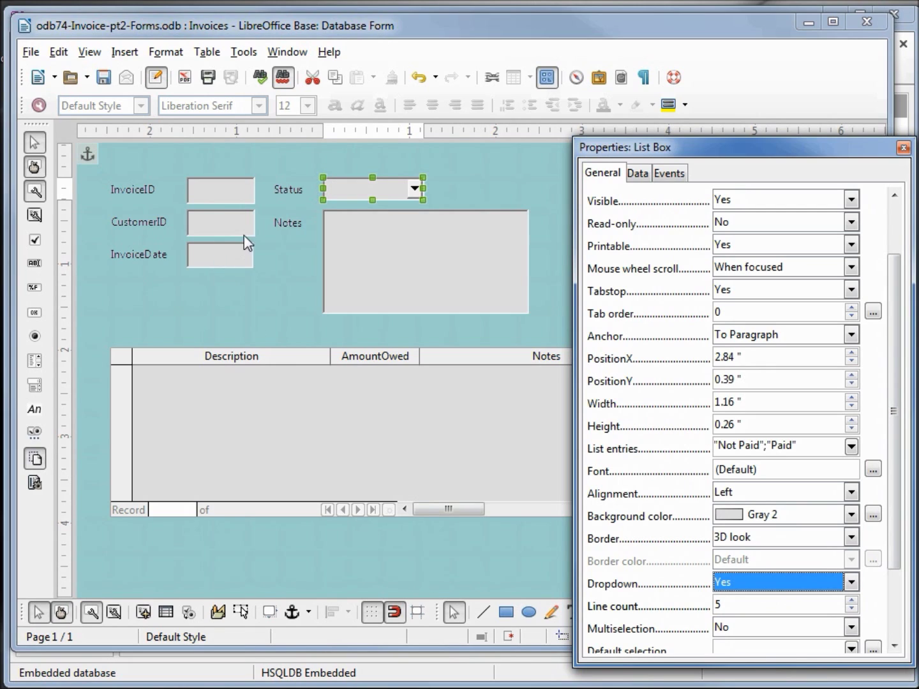
{"action": "left_click", "coordinate": [218, 309]}
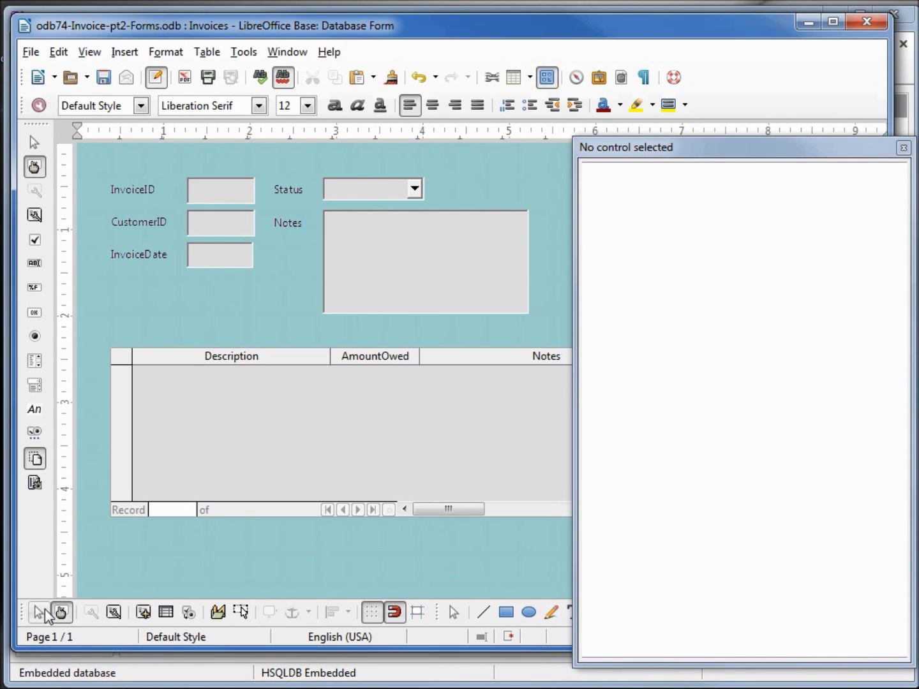
Nudge the Status and Notes controls to the right together
{"action": "left_click_drag", "start_coordinate": [556, 338], "coordinate": [261, 156]}
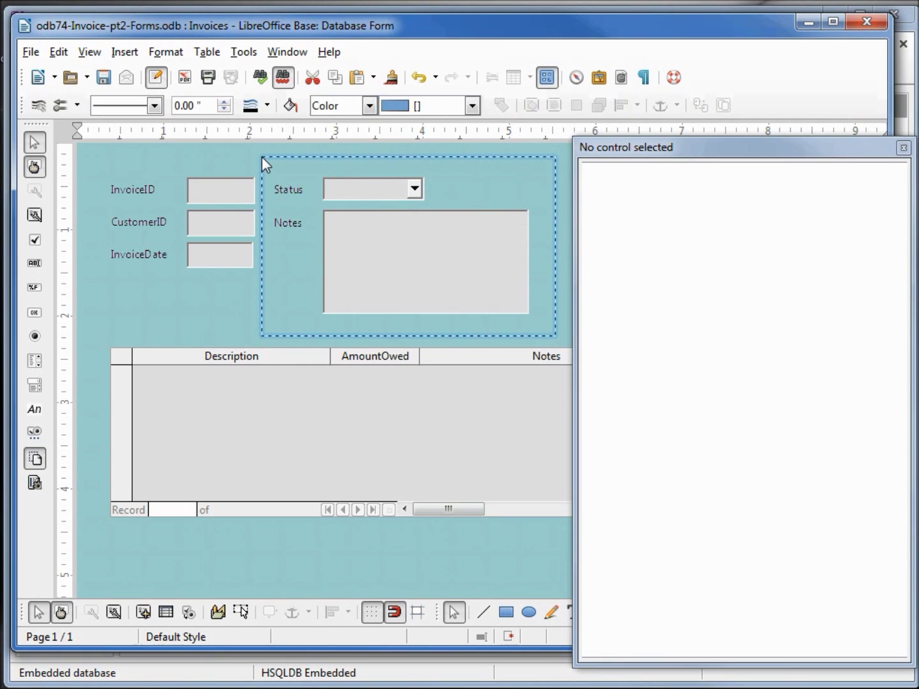
{"action": "left_click_drag", "start_coordinate": [260, 157], "coordinate": [261, 157]}
{"action": "key", "text": "Right"}
{"action": "key", "text": "Right"}
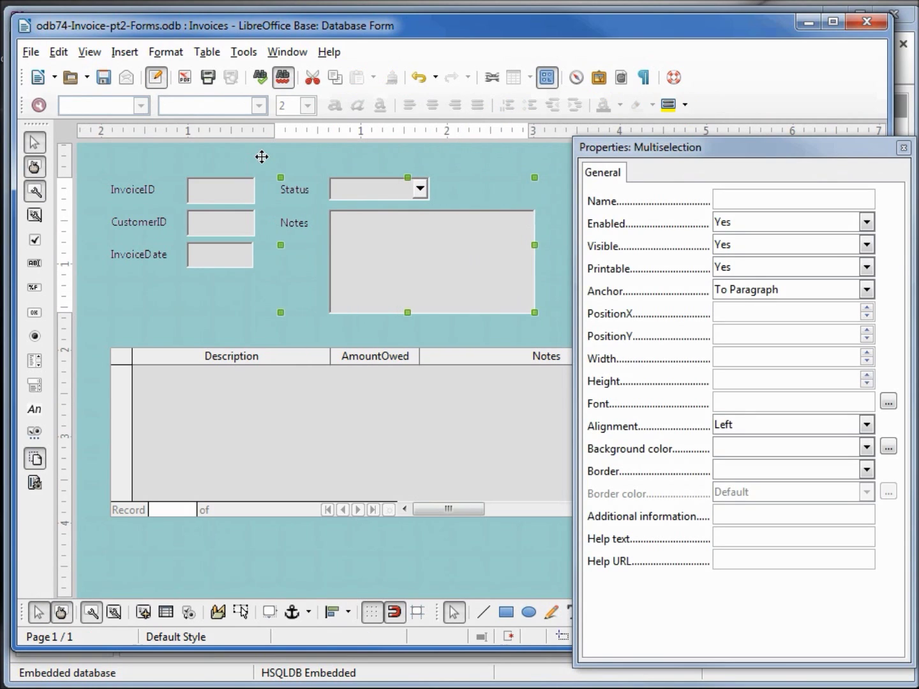
{"action": "key", "text": "Right"}
{"action": "key", "text": "Right"}
{"action": "key", "text": "Right"}
{"action": "key", "text": "Right"}
{"action": "key", "text": "Right"}
{"action": "key", "text": "Right"}
{"action": "key", "text": "Right"}
{"action": "key", "text": "Right"}
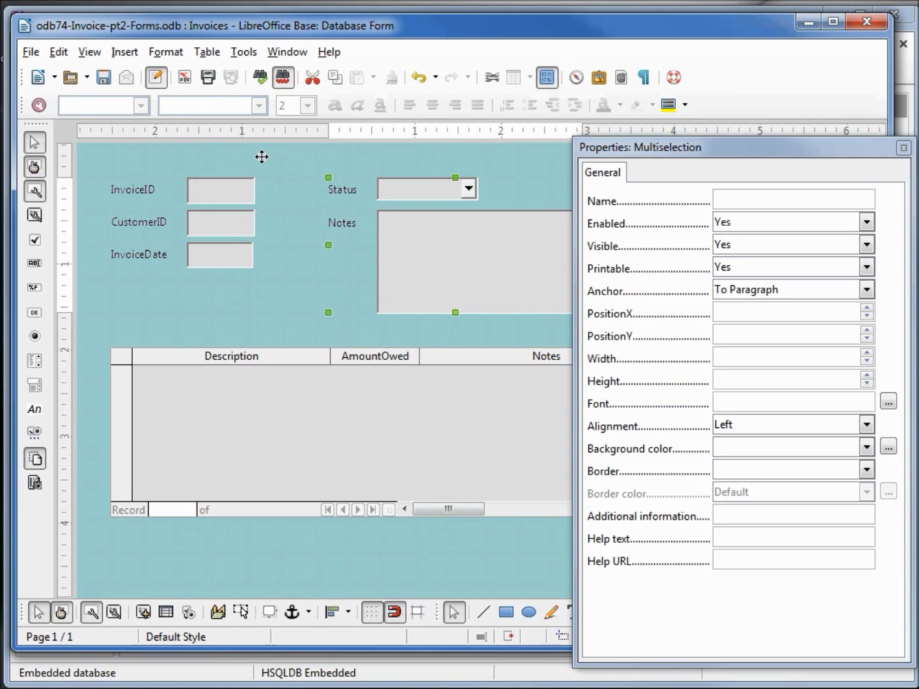
Select the InvoiceDate and CustomerID fields together and stretch them wider
{"action": "left_click", "coordinate": [218, 254]}
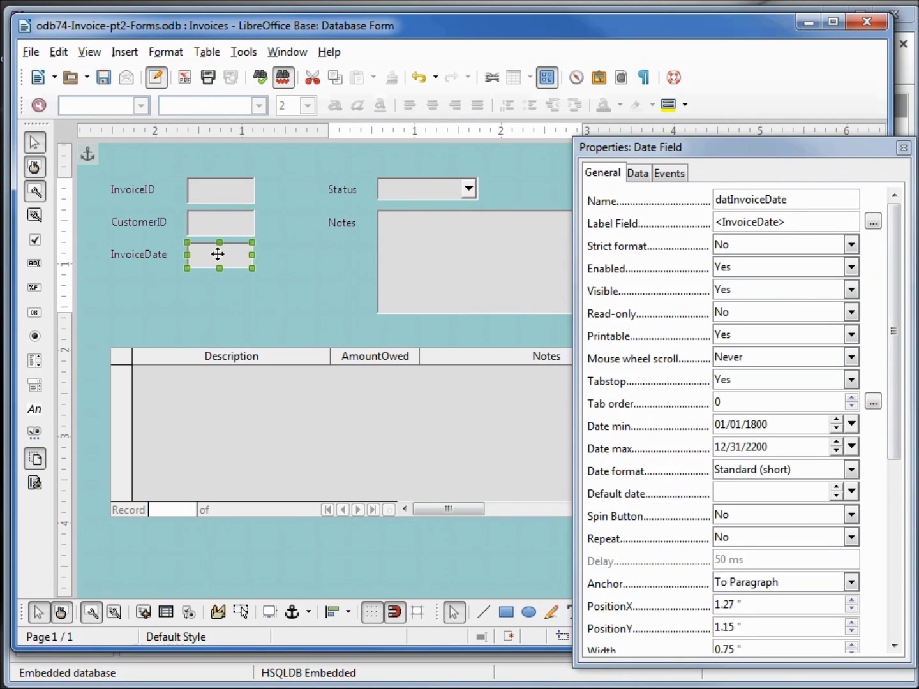
{"action": "left_click", "coordinate": [224, 231], "text": "shift"}
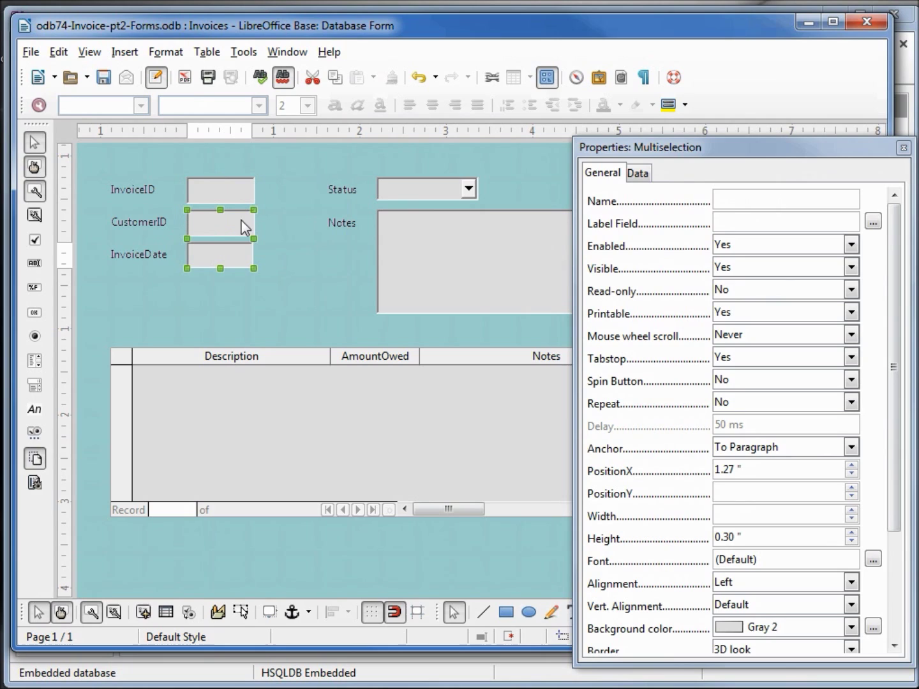
{"action": "left_click_drag", "start_coordinate": [253, 238], "coordinate": [285, 242]}
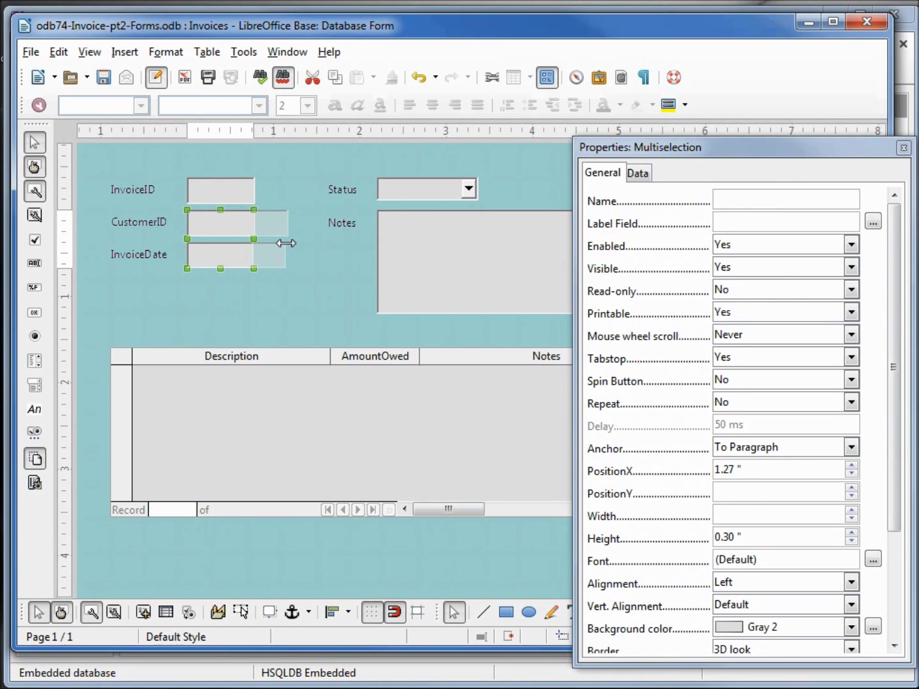
Finish widening CustomerID and InvoiceDate, leaving only the date field selected
{"action": "left_click_drag", "start_coordinate": [285, 242], "coordinate": [287, 245]}
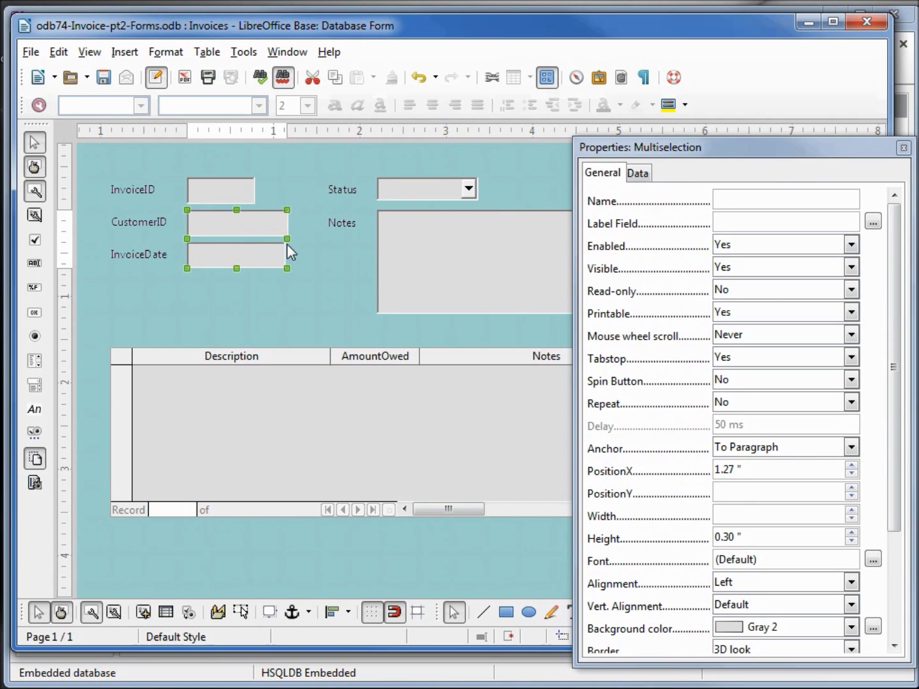
{"action": "left_click", "coordinate": [275, 309]}
{"action": "left_click", "coordinate": [229, 250]}
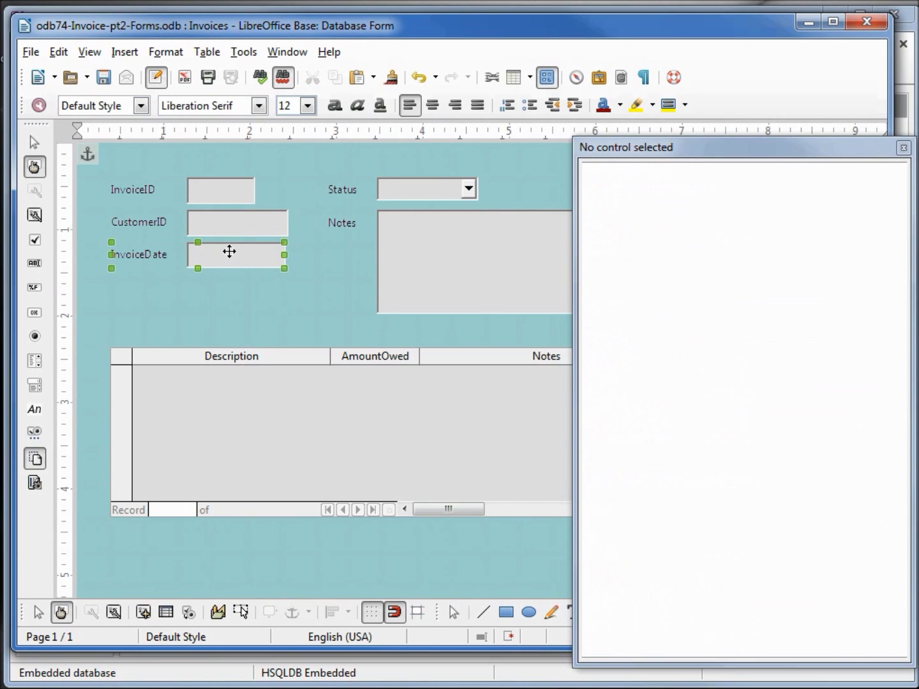
{"action": "left_click", "coordinate": [229, 250], "text": "ctrl"}
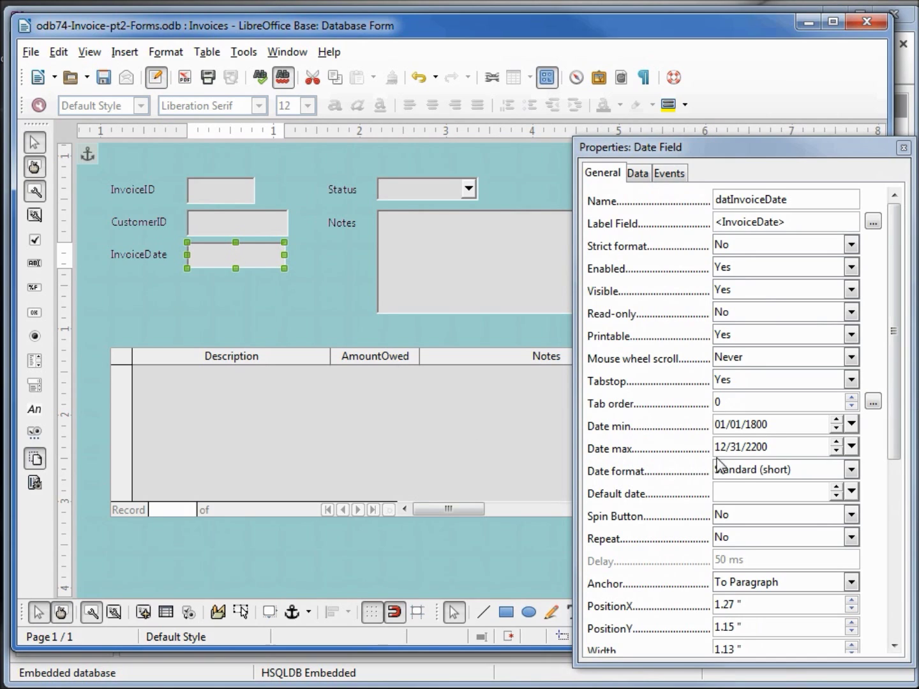
Set Spin Button, Repeat and Dropdown to Yes for the InvoiceDate field
{"action": "left_click", "coordinate": [851, 516]}
{"action": "left_click", "coordinate": [836, 546]}
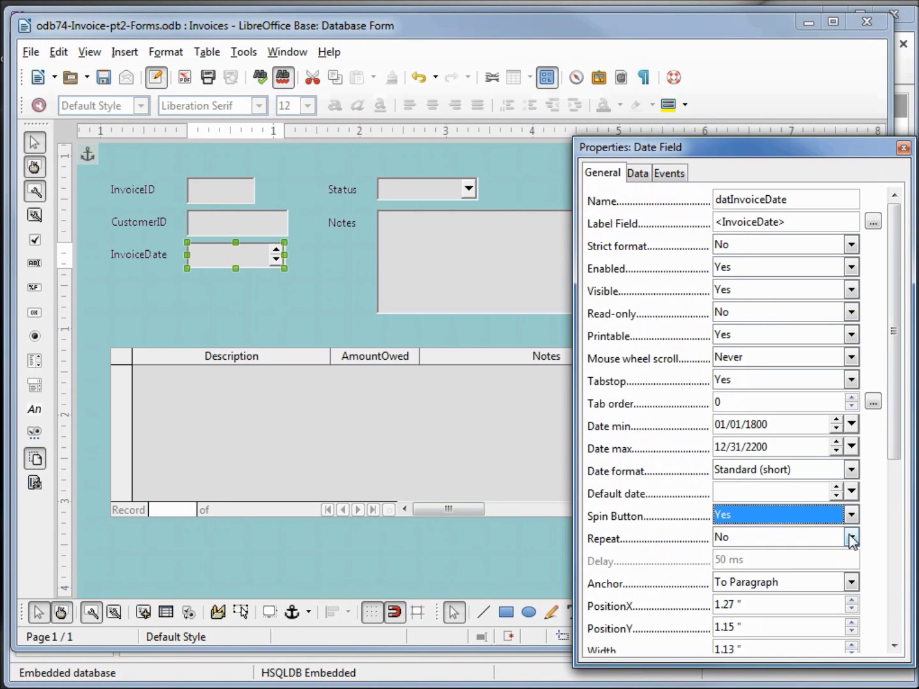
{"action": "left_click", "coordinate": [851, 537]}
{"action": "left_click", "coordinate": [838, 566]}
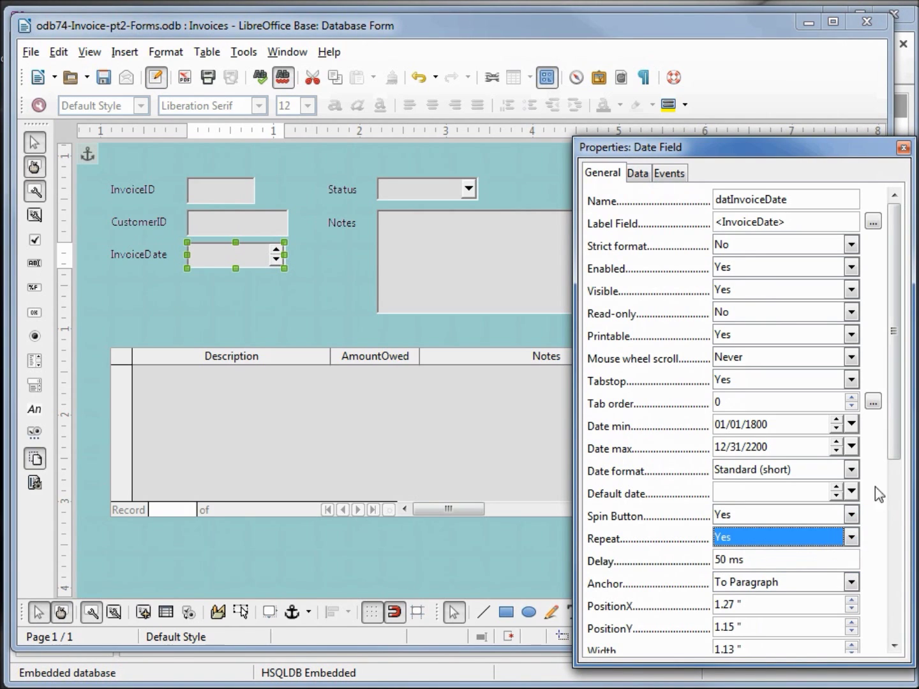
{"action": "left_click_drag", "start_coordinate": [893, 456], "coordinate": [888, 602]}
{"action": "left_click", "coordinate": [851, 583]}
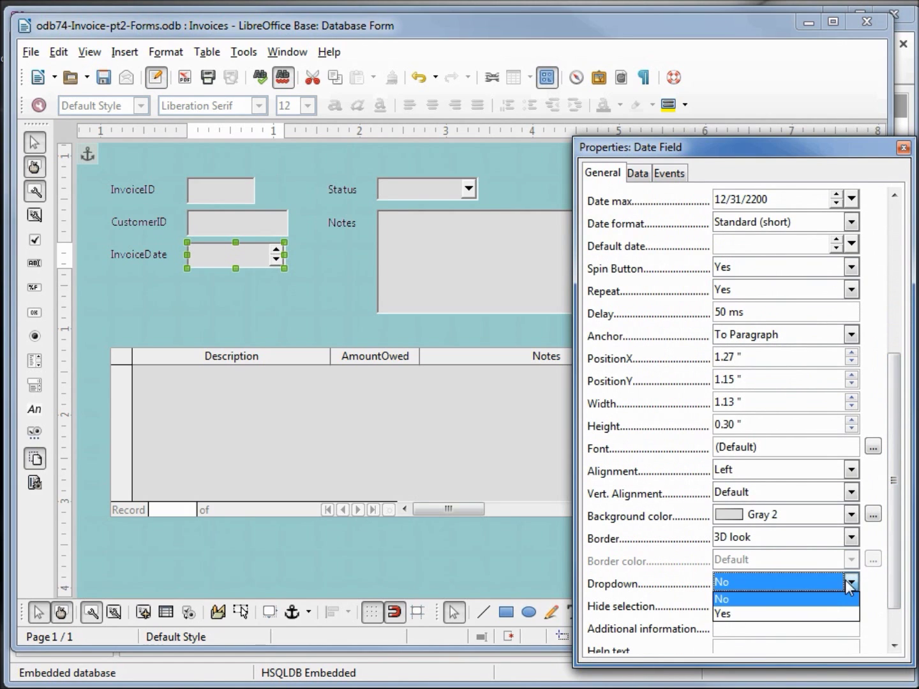
{"action": "left_click", "coordinate": [824, 613]}
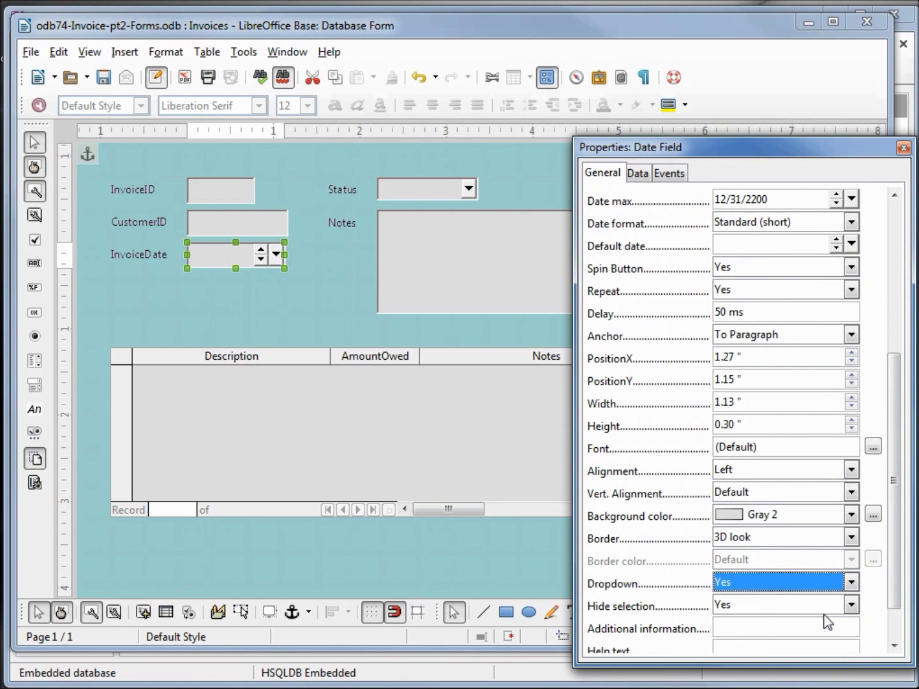
{"action": "left_click", "coordinate": [264, 218]}
Convert CustomerID to a list box with Sql list contents and launch the query designer
{"action": "right_click", "coordinate": [245, 228]}
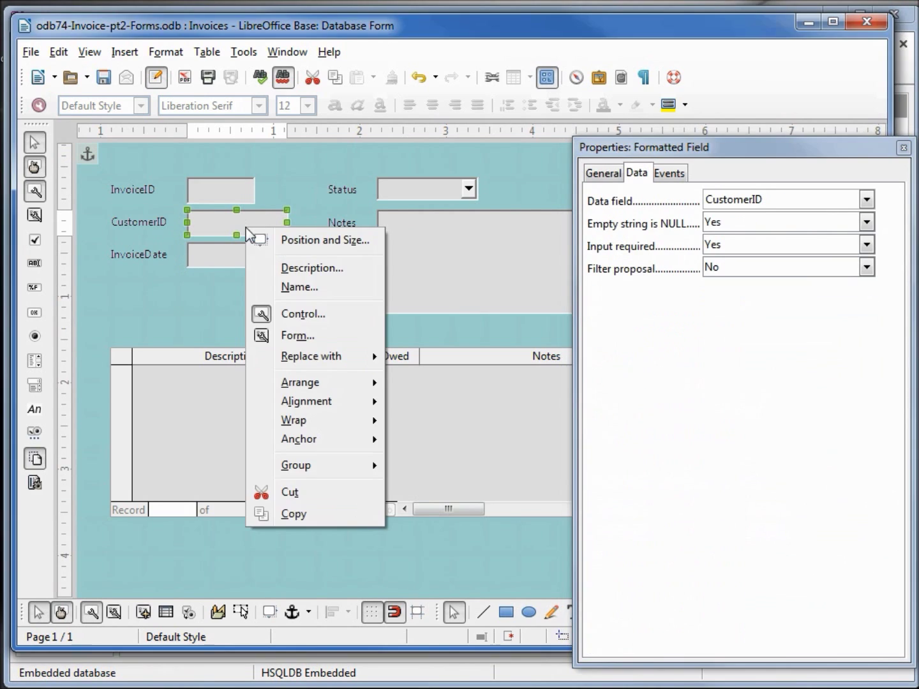
{"action": "mouse_move", "coordinate": [312, 356]}
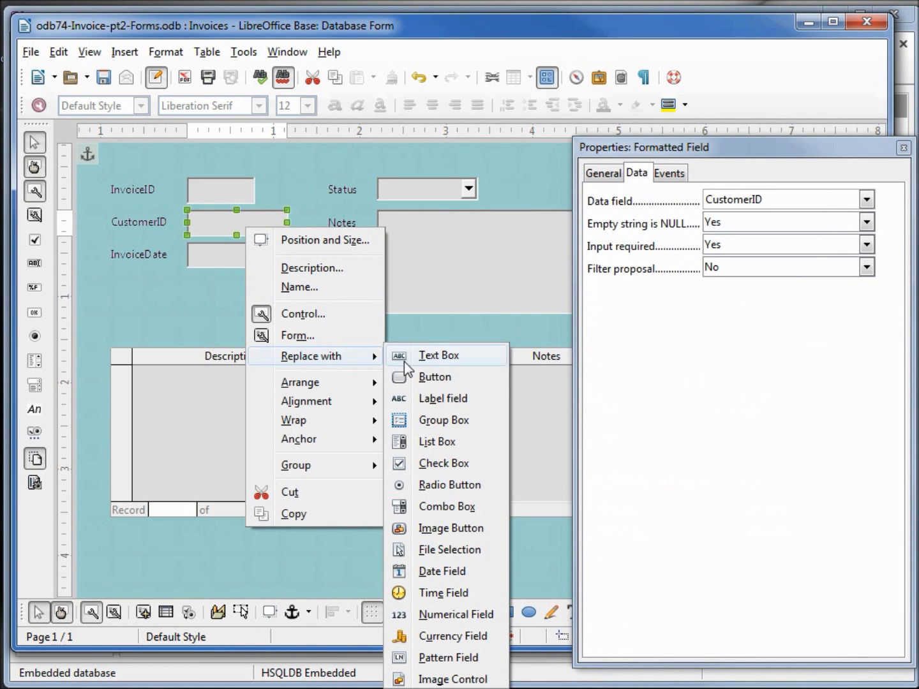
{"action": "left_click", "coordinate": [438, 441]}
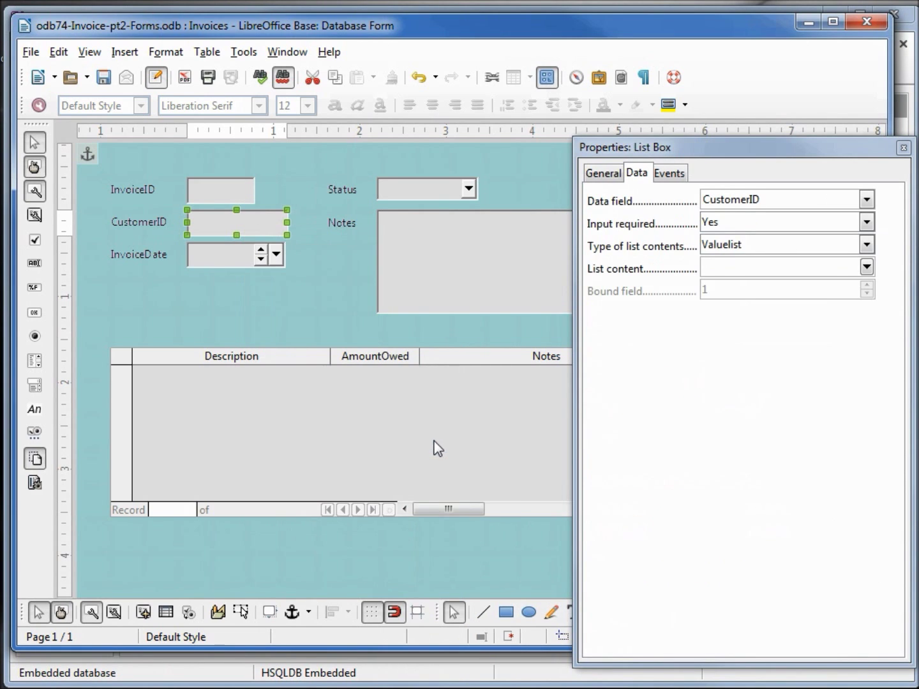
{"action": "left_click", "coordinate": [867, 246]}
{"action": "left_click", "coordinate": [819, 307]}
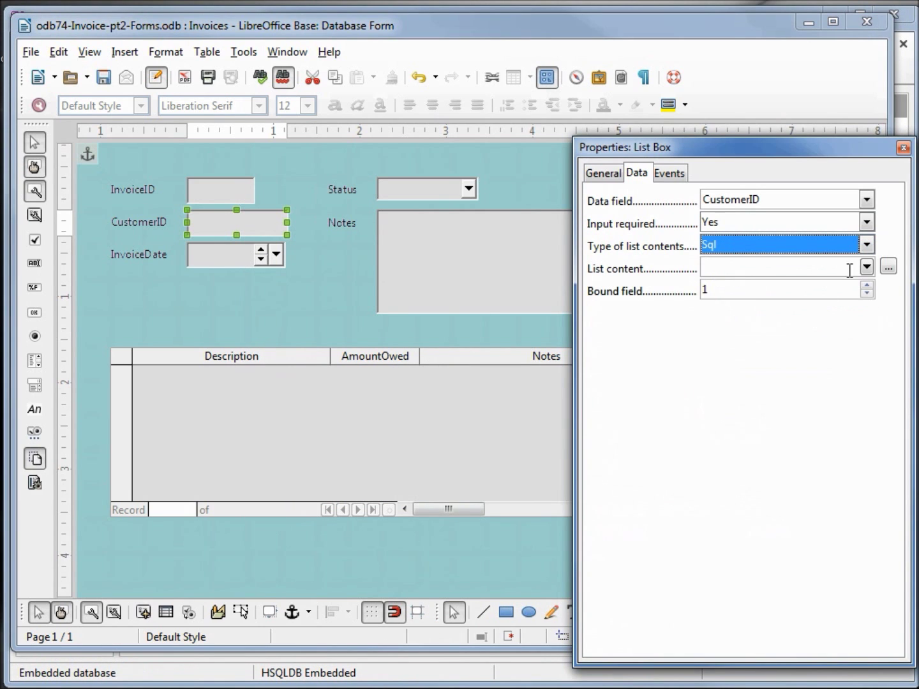
{"action": "left_click", "coordinate": [887, 267]}
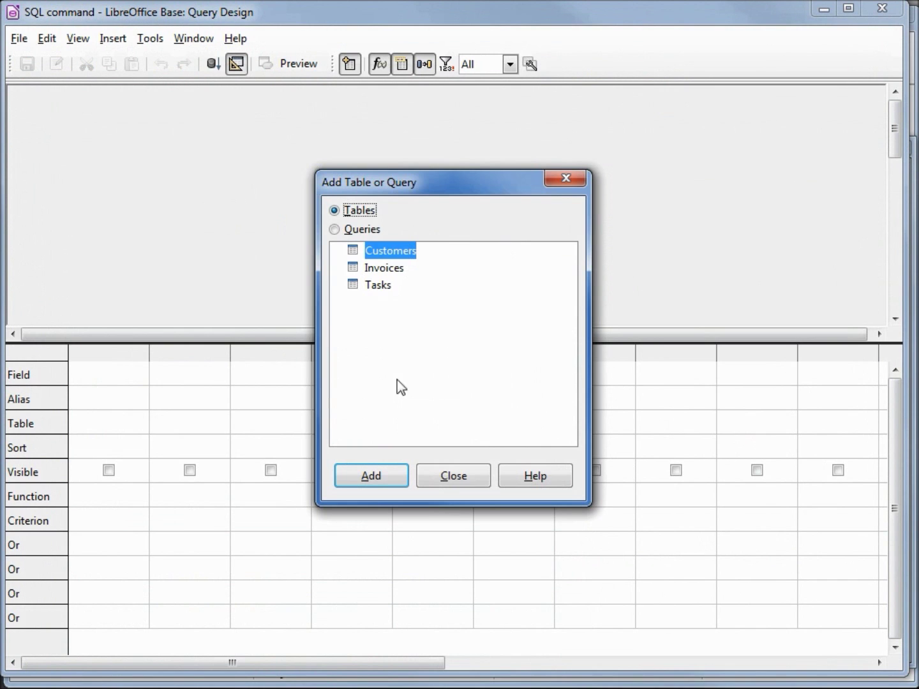
Build the list query selecting CompanyName and CustomerID from the Customers table
{"action": "left_click", "coordinate": [373, 475]}
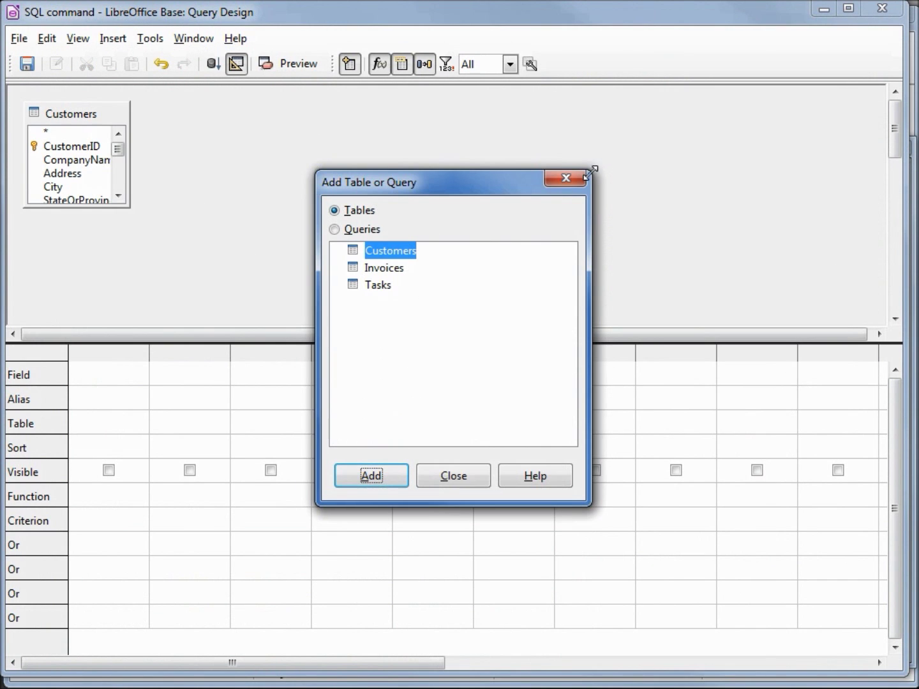
{"action": "left_click", "coordinate": [568, 185]}
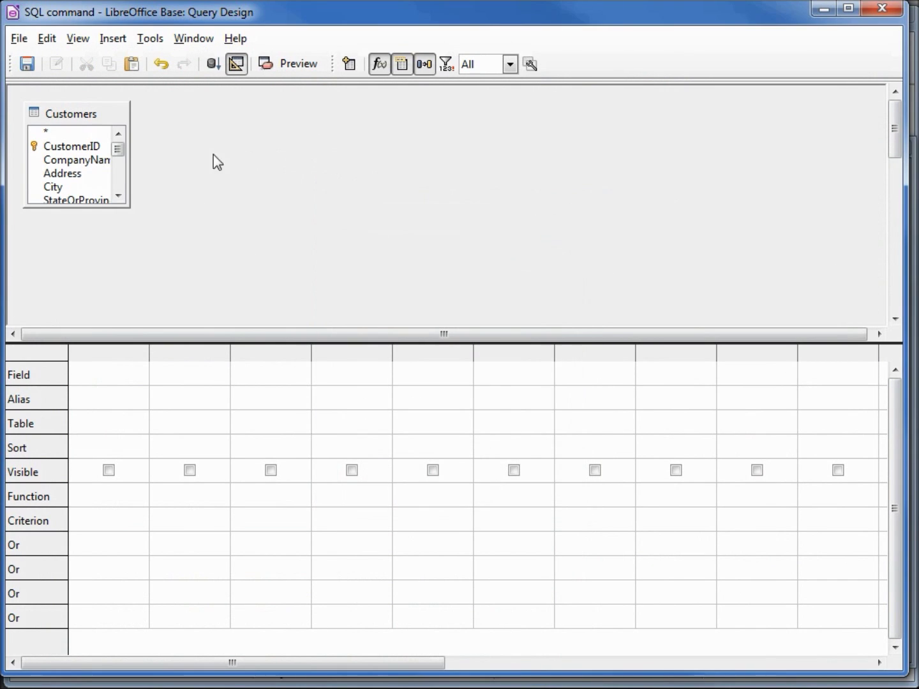
{"action": "double_click", "coordinate": [92, 159]}
{"action": "left_click", "coordinate": [22, 63]}
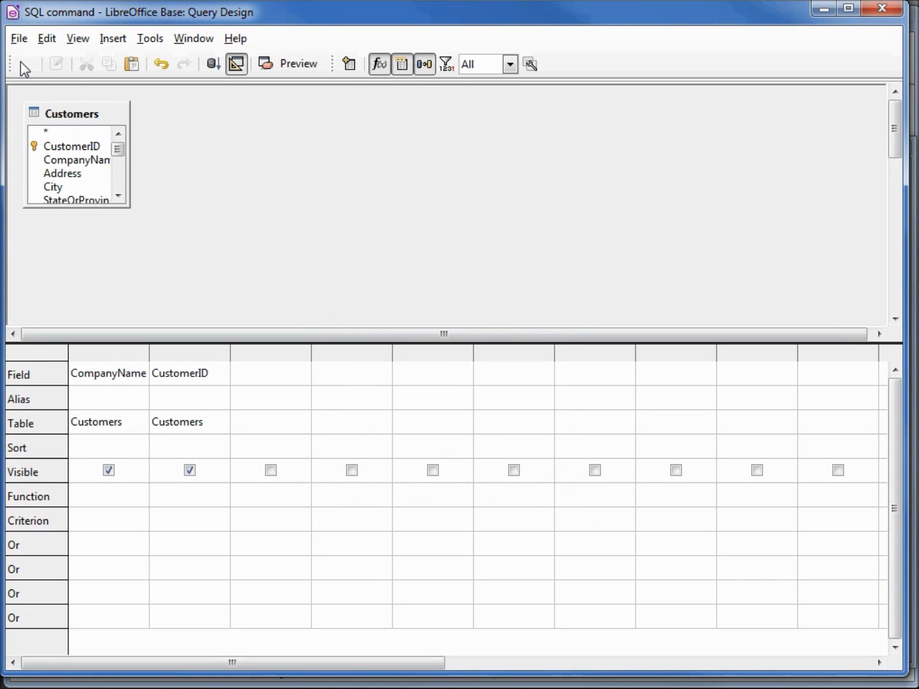
{"action": "left_click", "coordinate": [881, 9]}
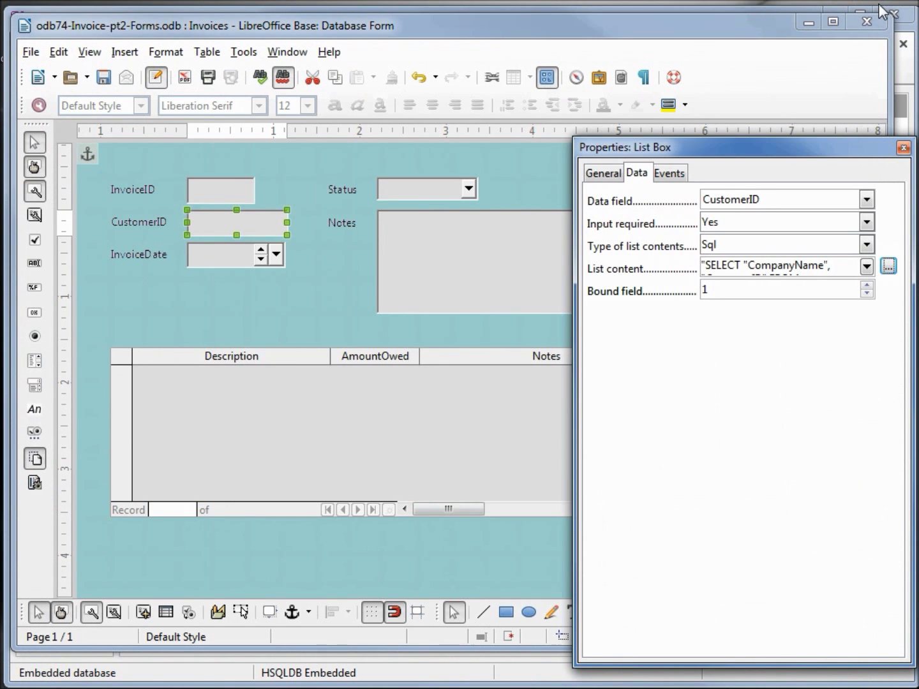
Set Enabled to No for the InvoiceID formatted field
{"action": "left_click", "coordinate": [903, 148]}
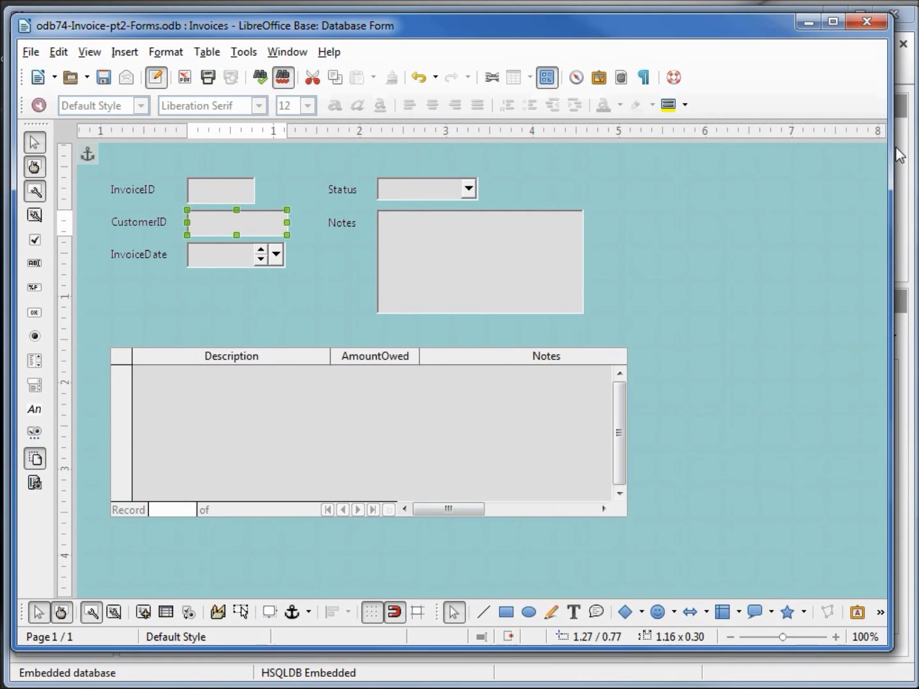
{"action": "left_click", "coordinate": [217, 185]}
{"action": "right_click", "coordinate": [218, 185]}
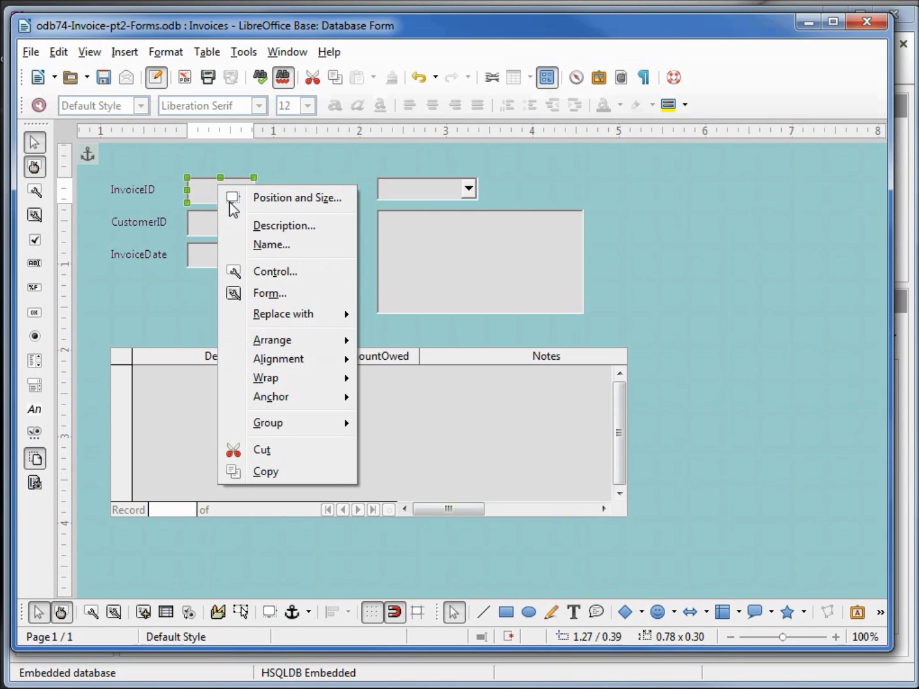
{"action": "left_click", "coordinate": [278, 276]}
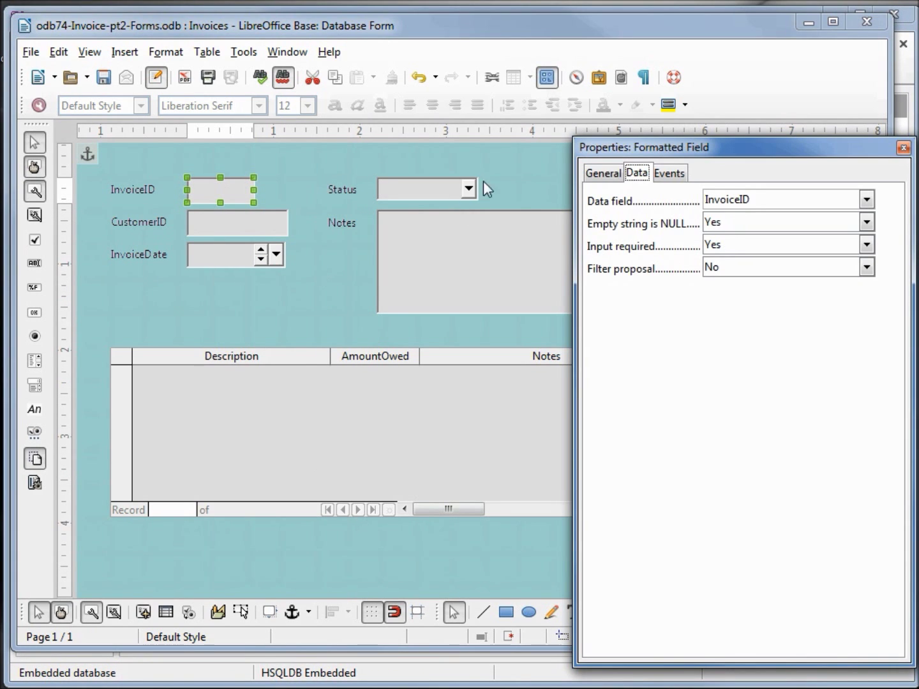
{"action": "left_click", "coordinate": [595, 175]}
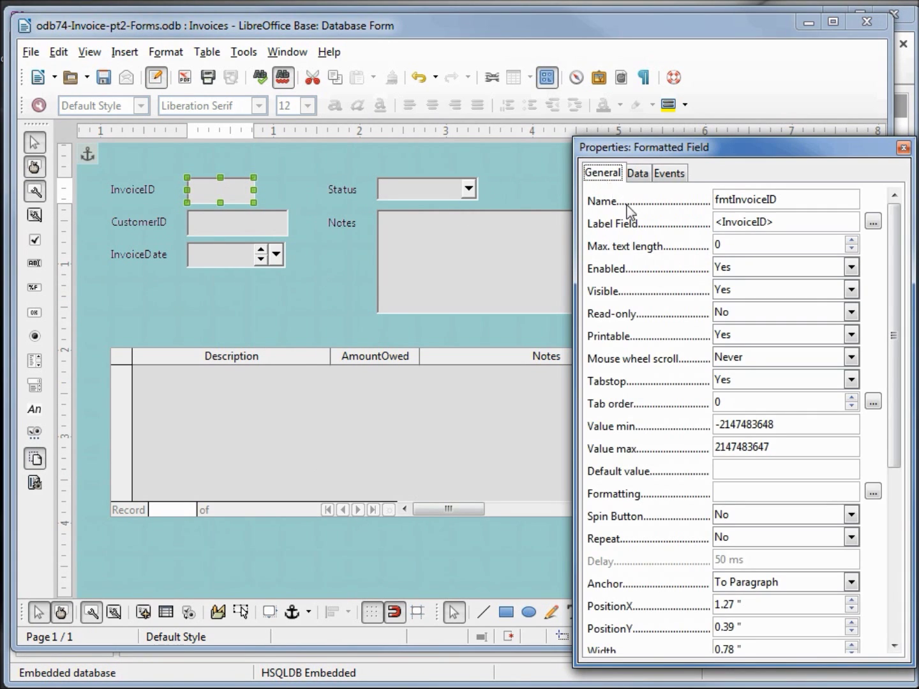
{"action": "left_click", "coordinate": [850, 269]}
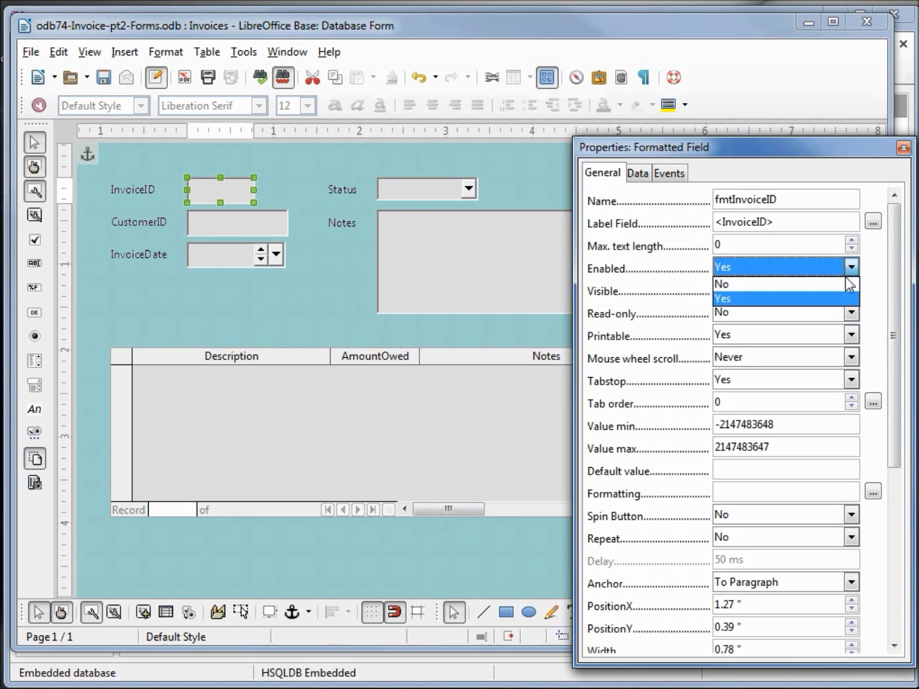
{"action": "left_click", "coordinate": [834, 290]}
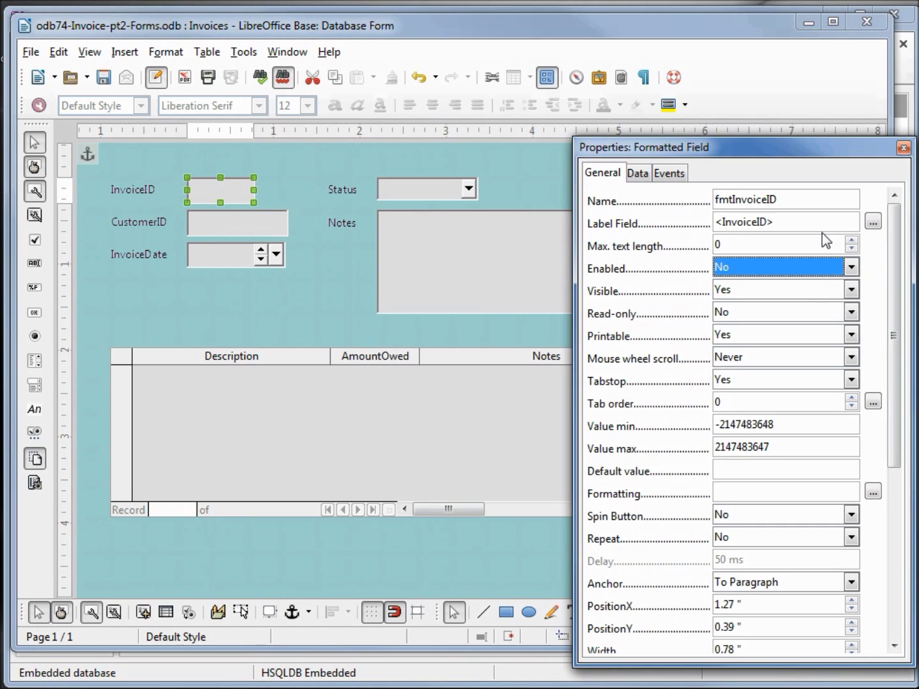
{"action": "left_click", "coordinate": [903, 147]}
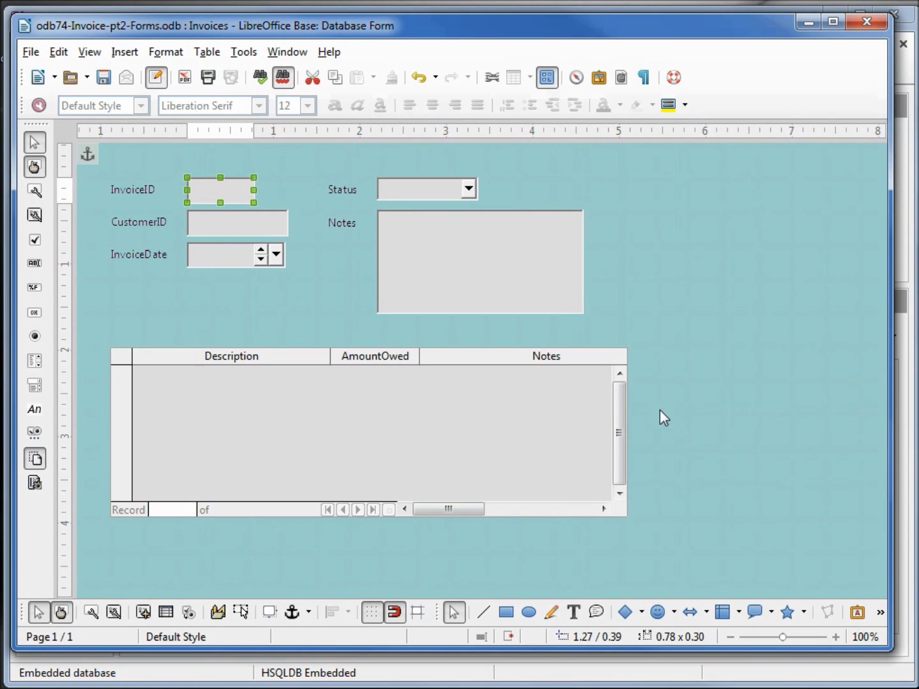
Move all the form controls down to free space at the top
{"action": "left_click_drag", "start_coordinate": [667, 550], "coordinate": [91, 156]}
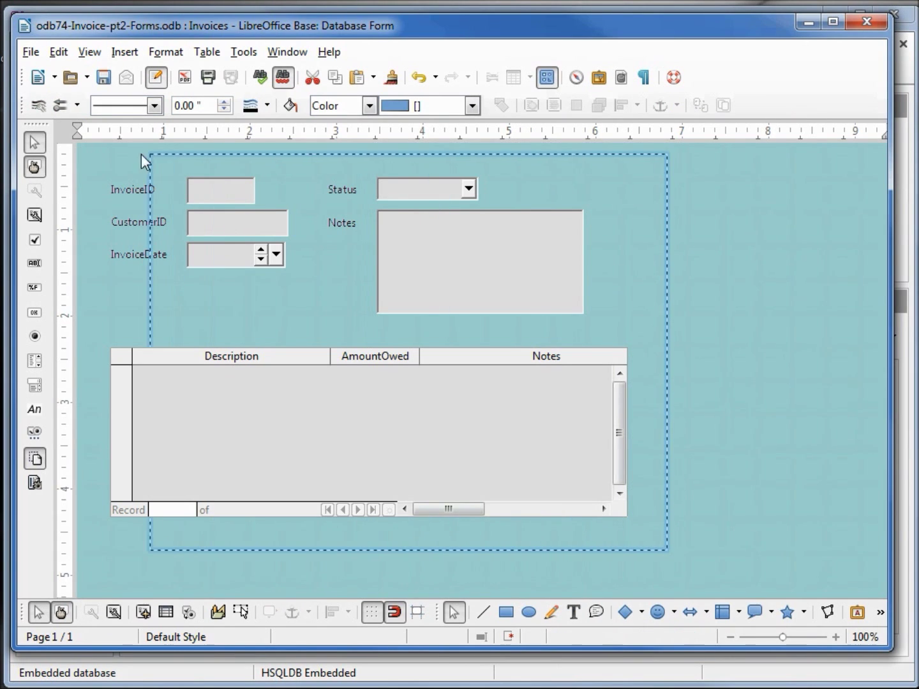
{"action": "left_click_drag", "start_coordinate": [92, 156], "coordinate": [76, 154]}
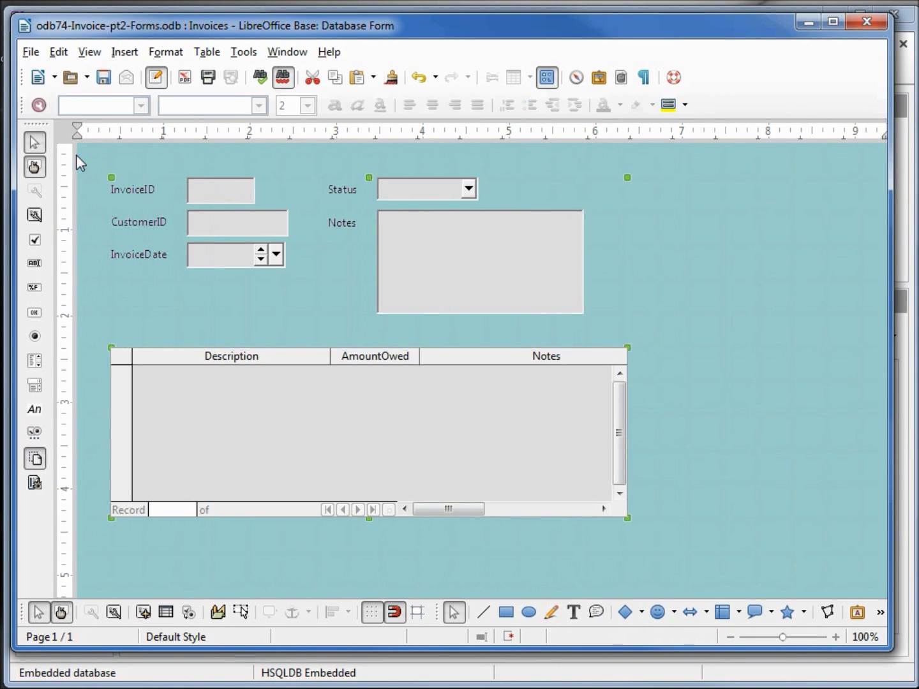
{"action": "key", "text": "Down"}
{"action": "key", "text": "Down"}
{"action": "key", "text": "Down"}
{"action": "key", "text": "Down"}
{"action": "key", "text": "Down"}
{"action": "key", "text": "Down"}
{"action": "key", "text": "Down"}
{"action": "key", "text": "Down"}
{"action": "key", "text": "Down"}
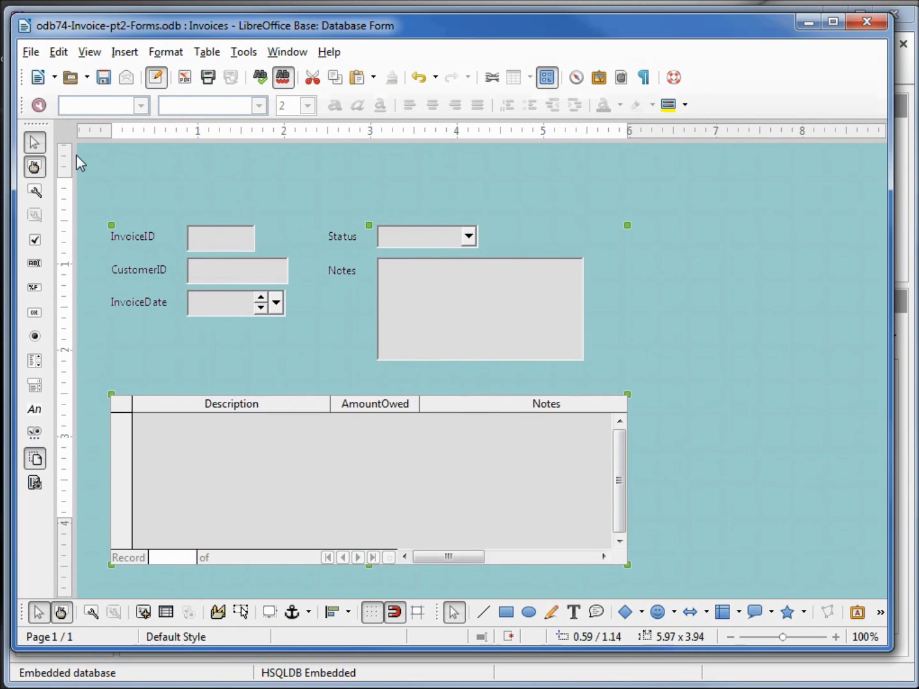
Draw a new label above the controls, anchor it to the page, and nudge it into place
{"action": "left_click", "coordinate": [33, 409]}
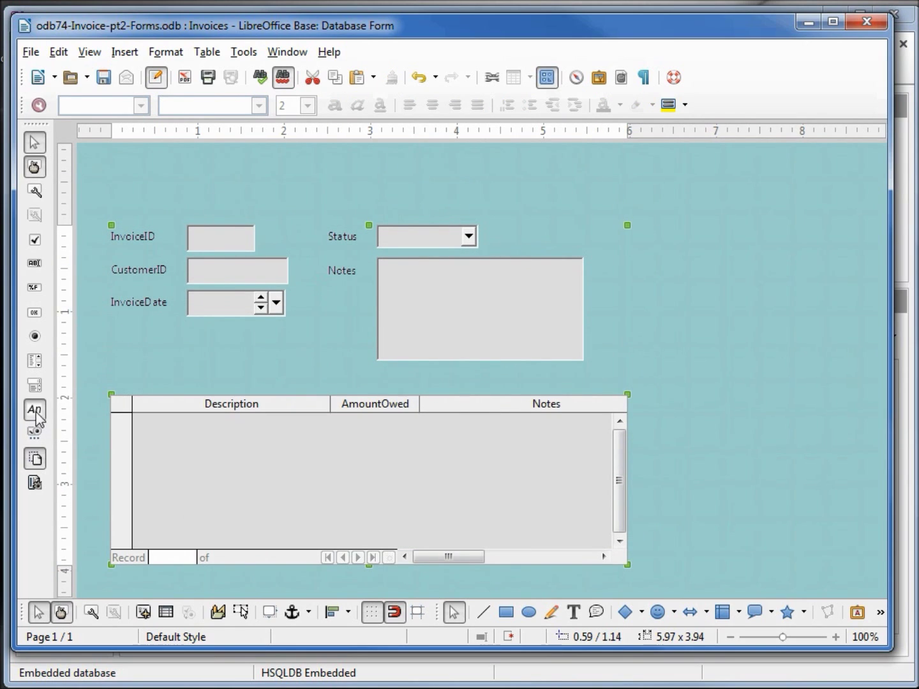
{"action": "left_click_drag", "start_coordinate": [111, 171], "coordinate": [487, 229]}
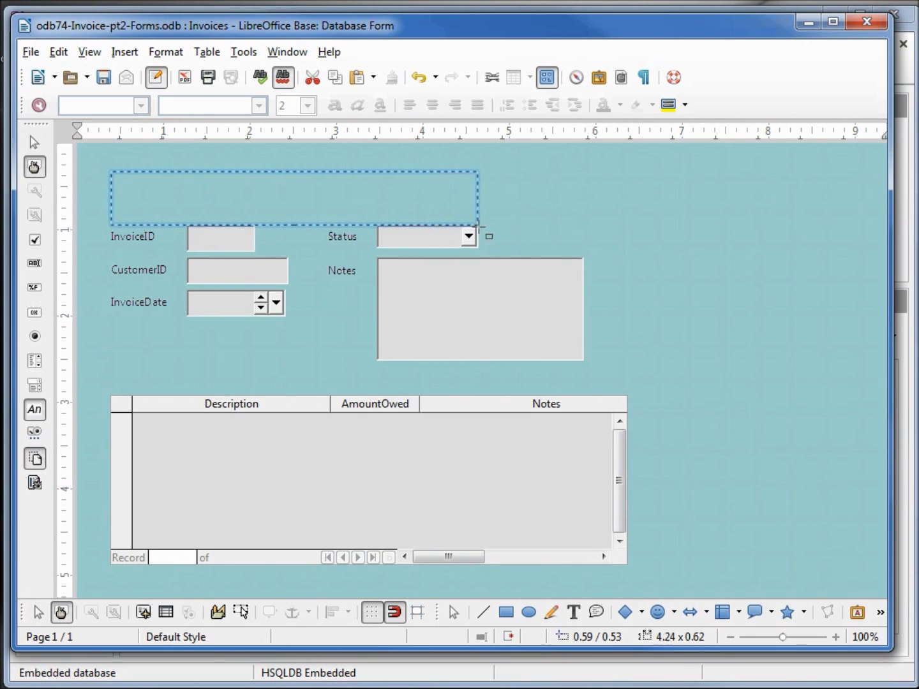
{"action": "left_click_drag", "start_coordinate": [488, 229], "coordinate": [486, 227]}
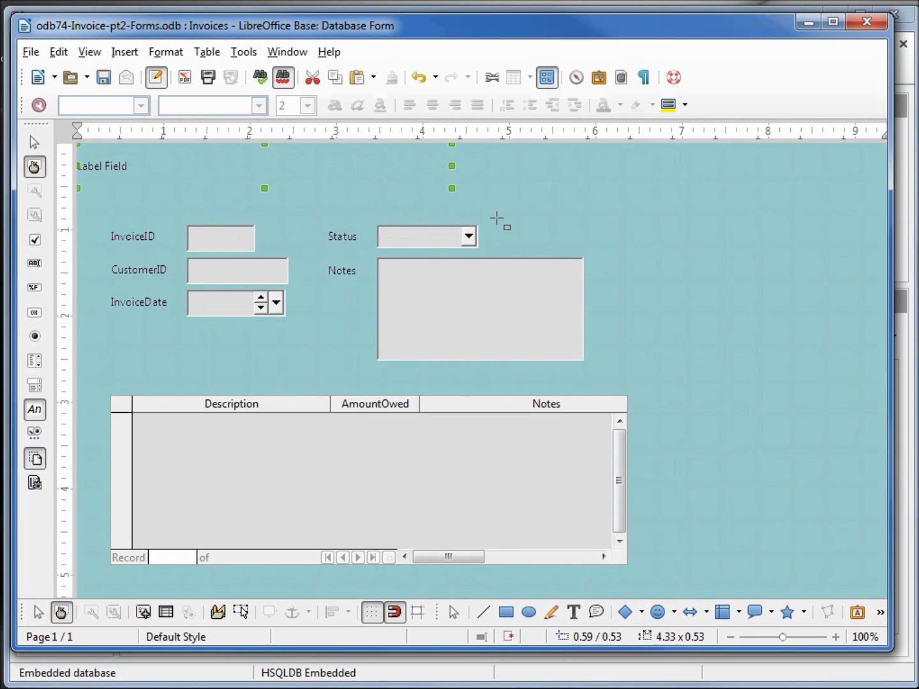
{"action": "right_click", "coordinate": [120, 169]}
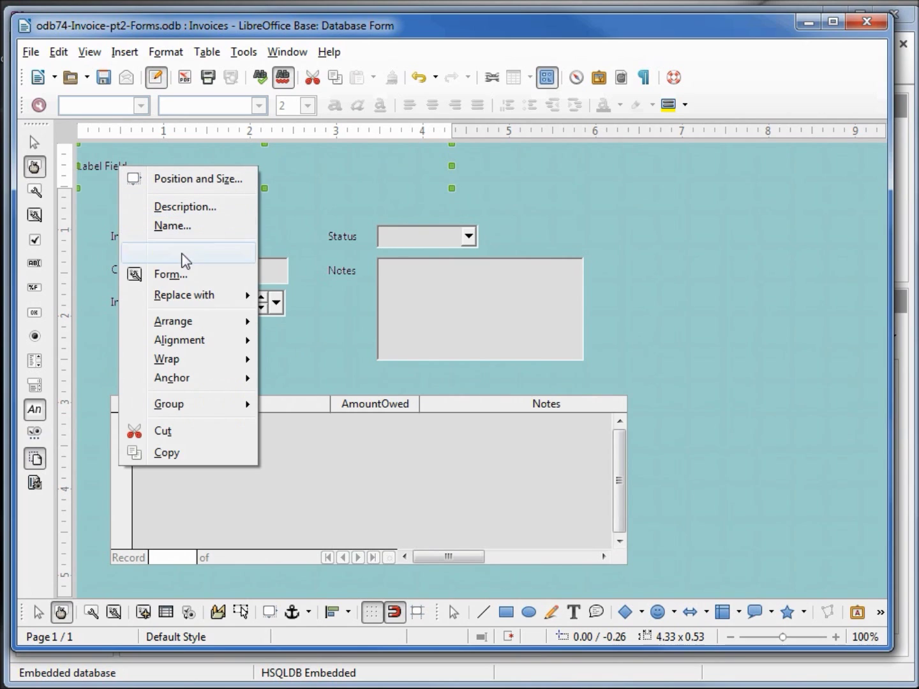
{"action": "mouse_move", "coordinate": [172, 377]}
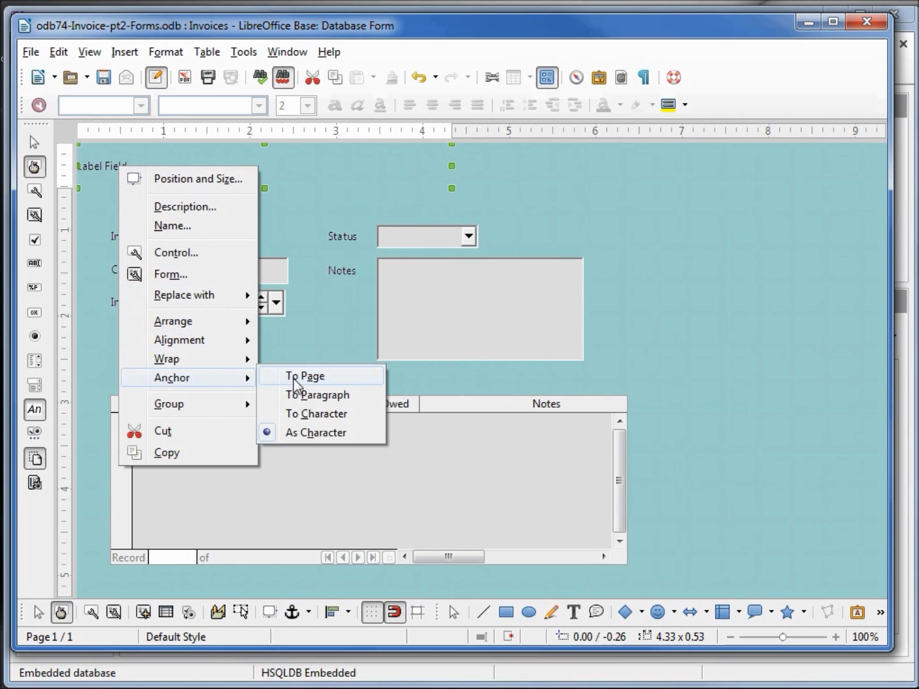
{"action": "left_click", "coordinate": [293, 377]}
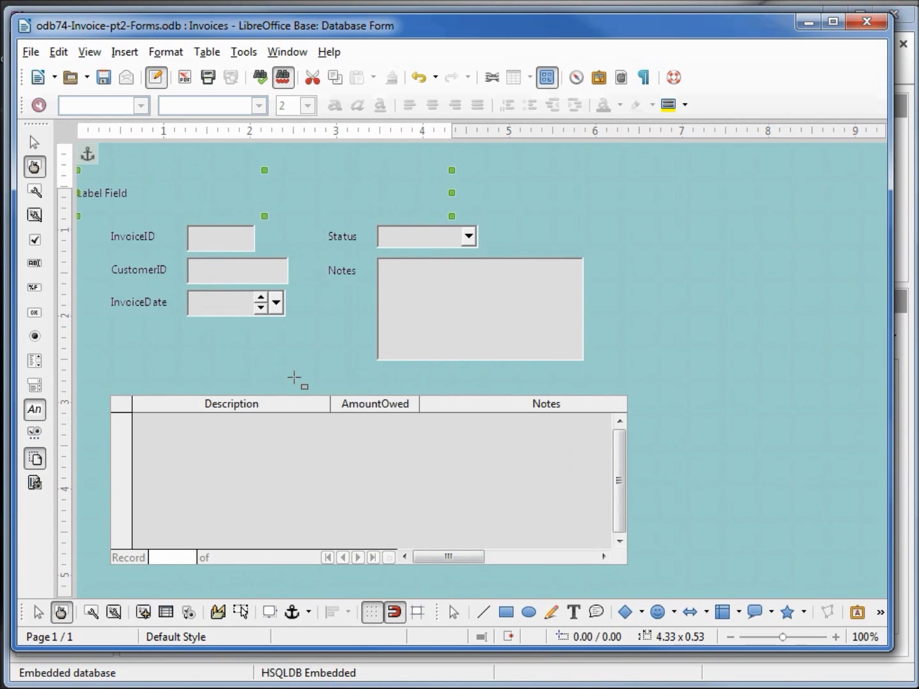
{"action": "key", "text": "Right"}
{"action": "key", "text": "Right"}
{"action": "key", "text": "Right"}
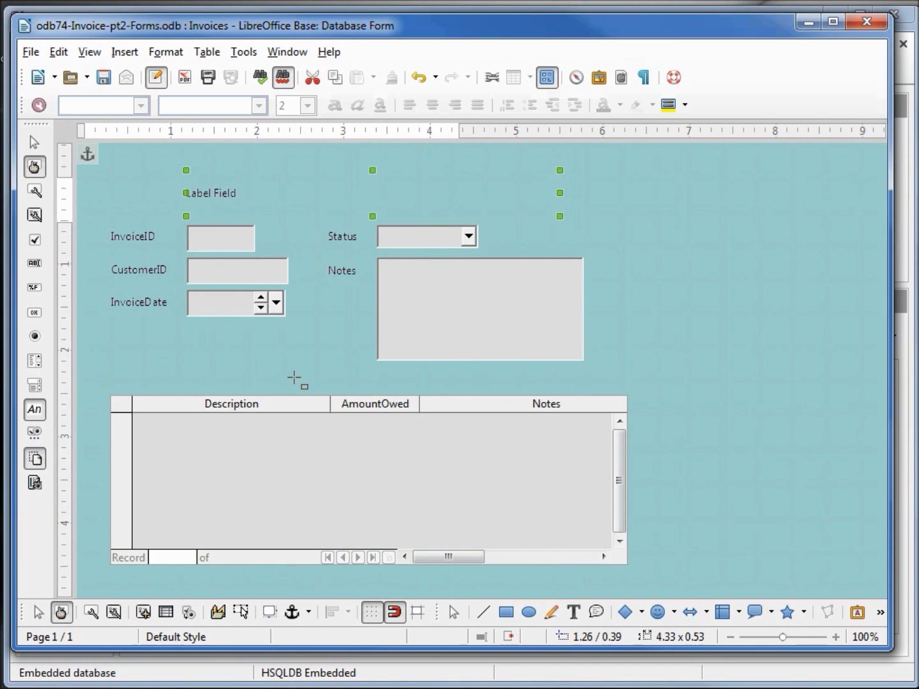
{"action": "key", "text": "Up"}
{"action": "key", "text": "Left"}
{"action": "key", "text": "Left"}
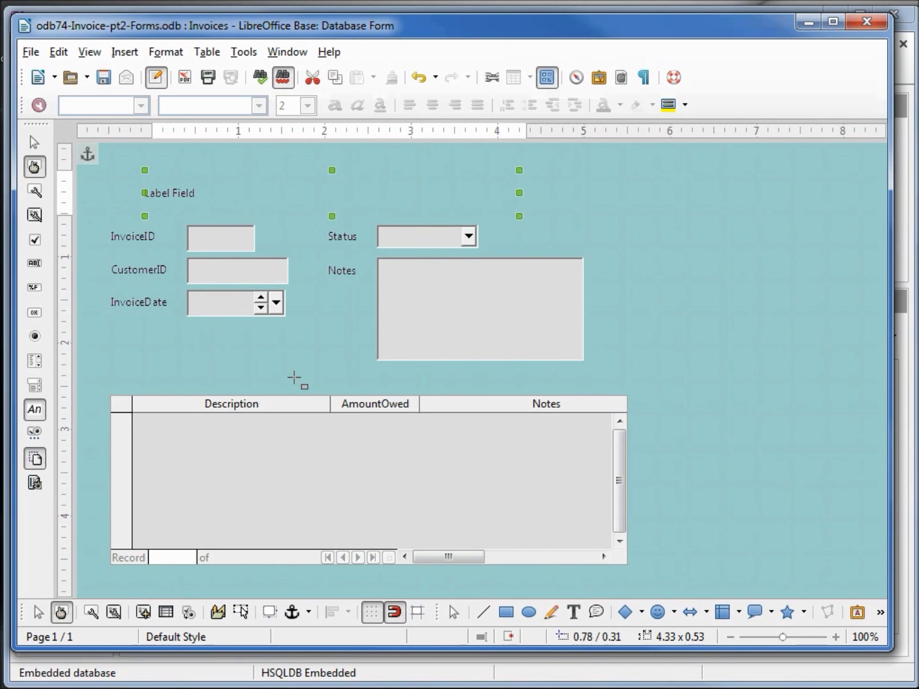
{"action": "left_click", "coordinate": [90, 611]}
Caption the label 'Invoice Form' in Georgia Bold 22 with bold underlining
{"action": "left_click_drag", "start_coordinate": [781, 220], "coordinate": [700, 219]}
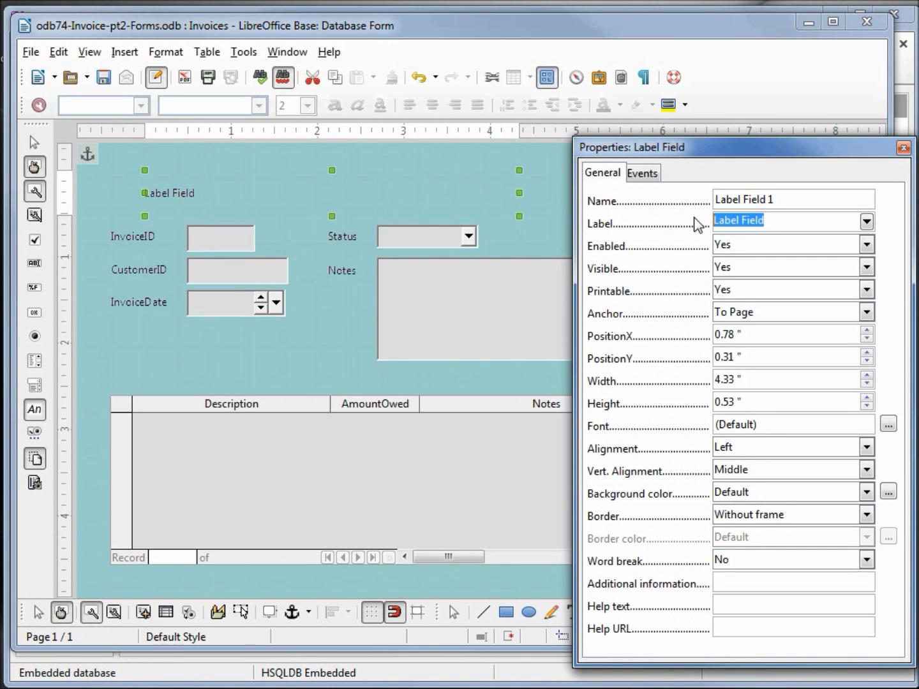
{"action": "key", "text": "Delete"}
{"action": "type", "text": "Invoice Form"}
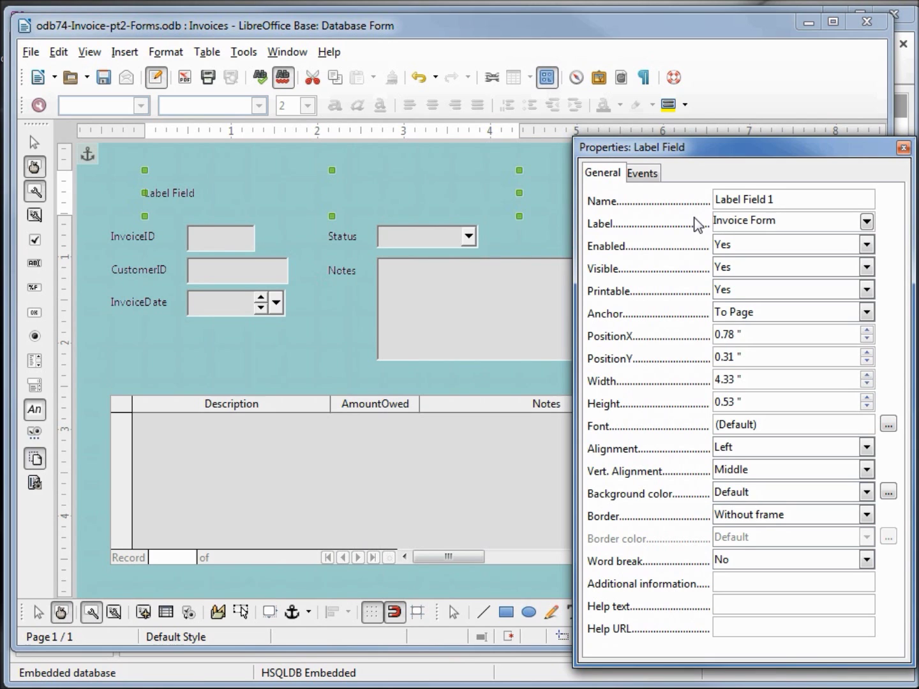
{"action": "left_click", "coordinate": [888, 424]}
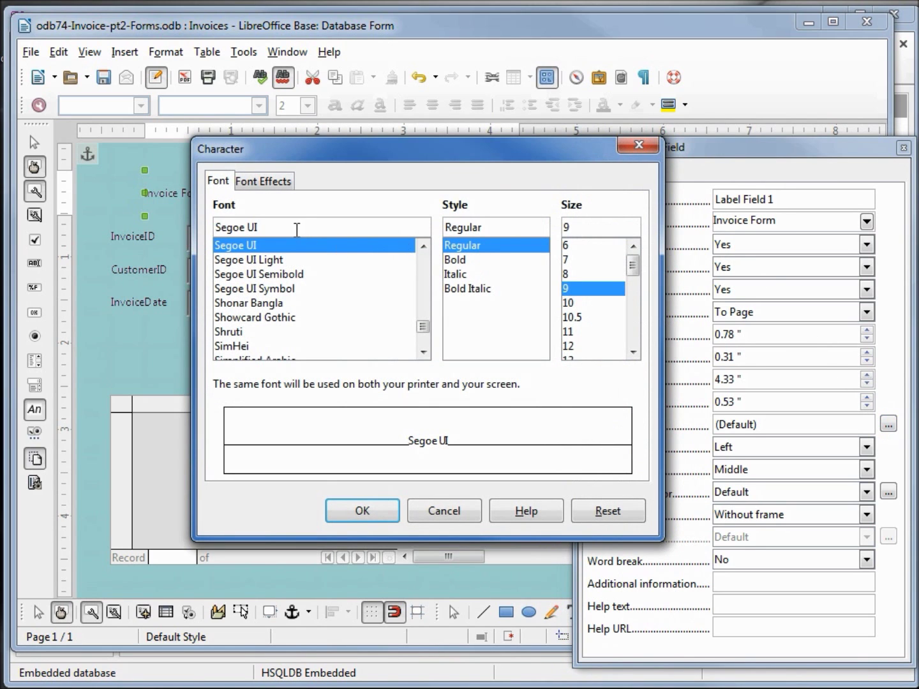
{"action": "left_click_drag", "start_coordinate": [297, 229], "coordinate": [180, 206]}
{"action": "type", "text": "Georgia"}
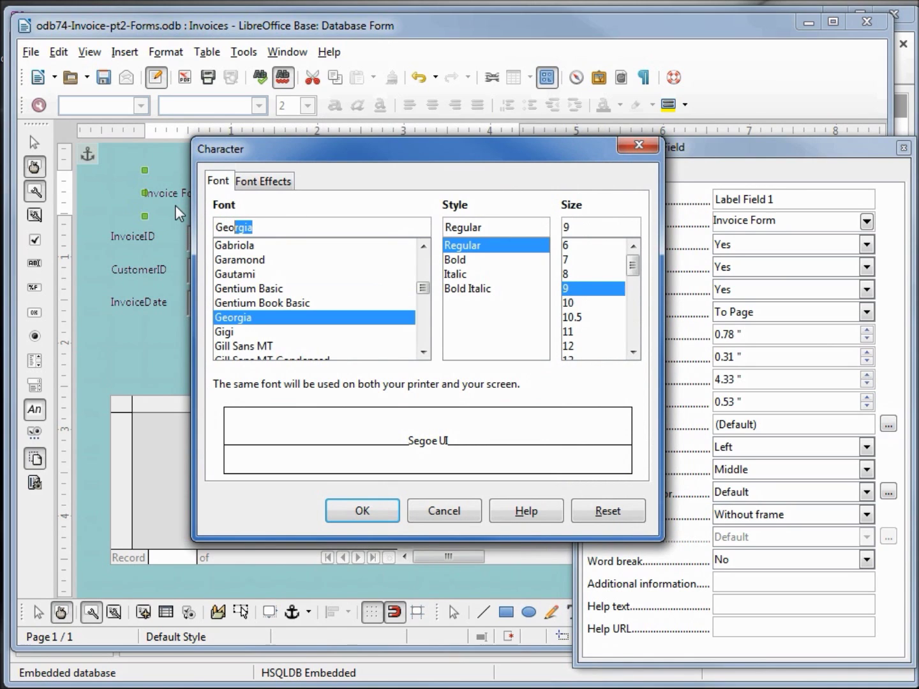
{"action": "key", "text": "Tab"}
{"action": "type", "text": "b"}
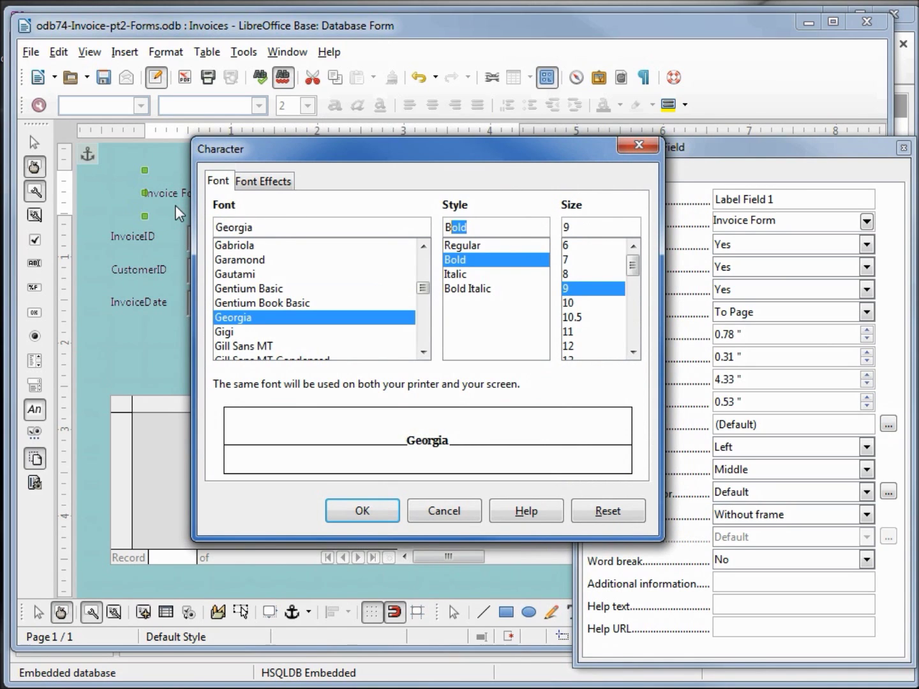
{"action": "key", "text": "Tab"}
{"action": "type", "text": "22"}
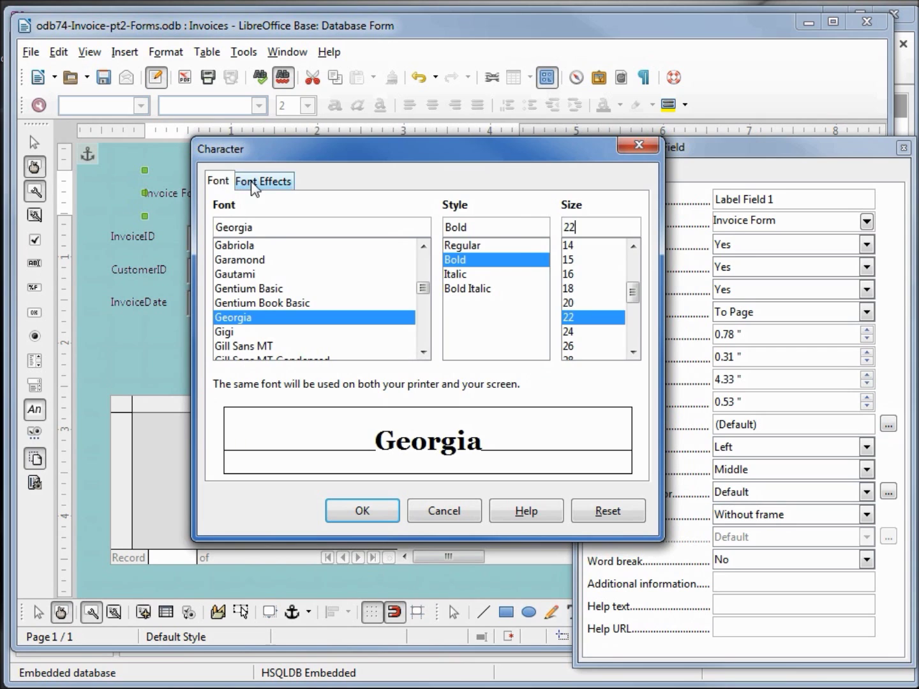
{"action": "left_click", "coordinate": [255, 186]}
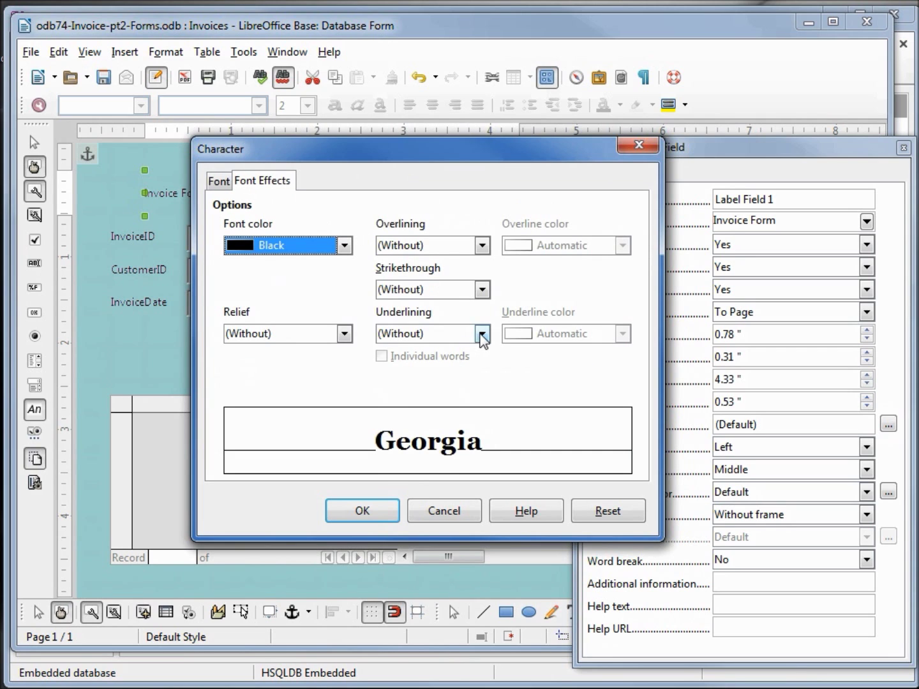
{"action": "left_click", "coordinate": [481, 334]}
{"action": "left_click", "coordinate": [421, 394]}
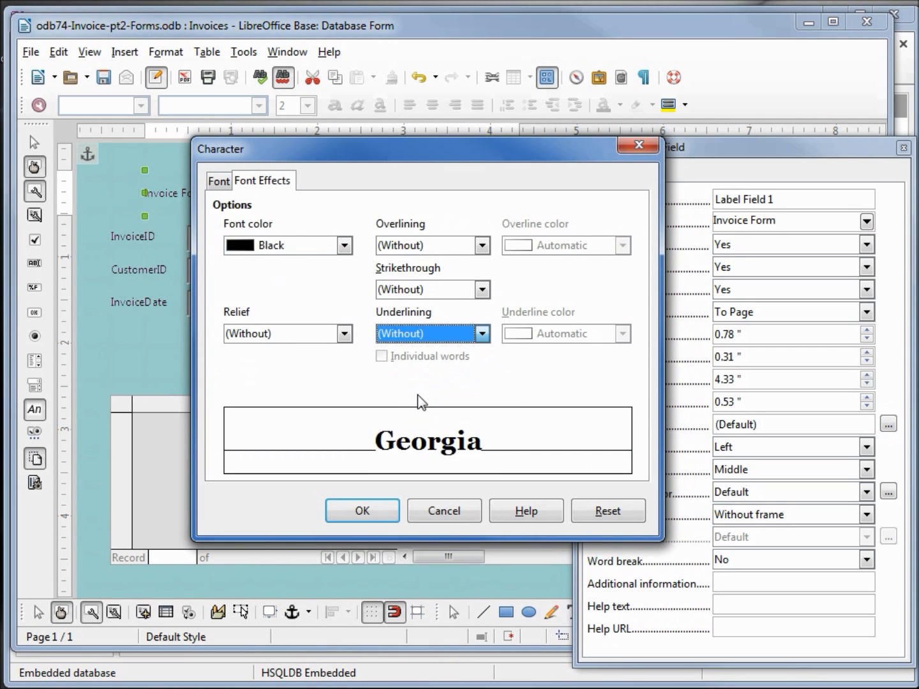
{"action": "left_click", "coordinate": [345, 513]}
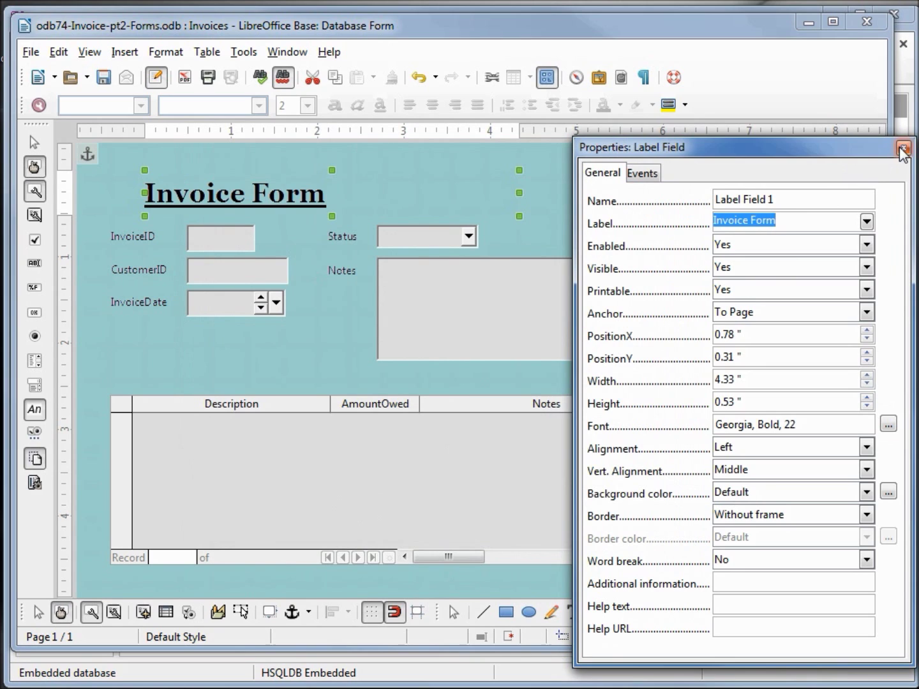
{"action": "left_click", "coordinate": [902, 148]}
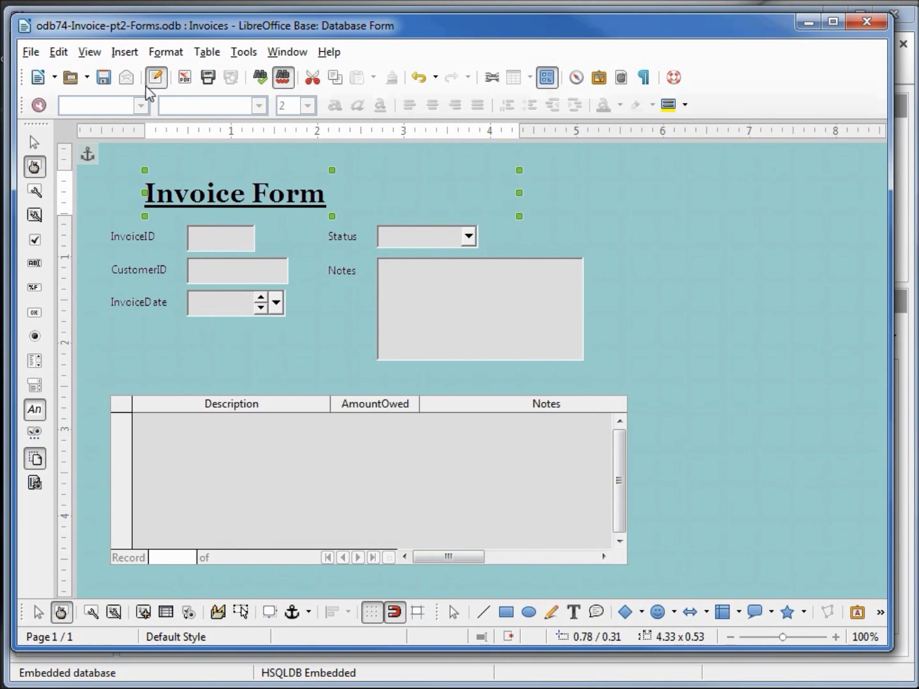
Save the Invoices form and close its design window
{"action": "left_click", "coordinate": [106, 83]}
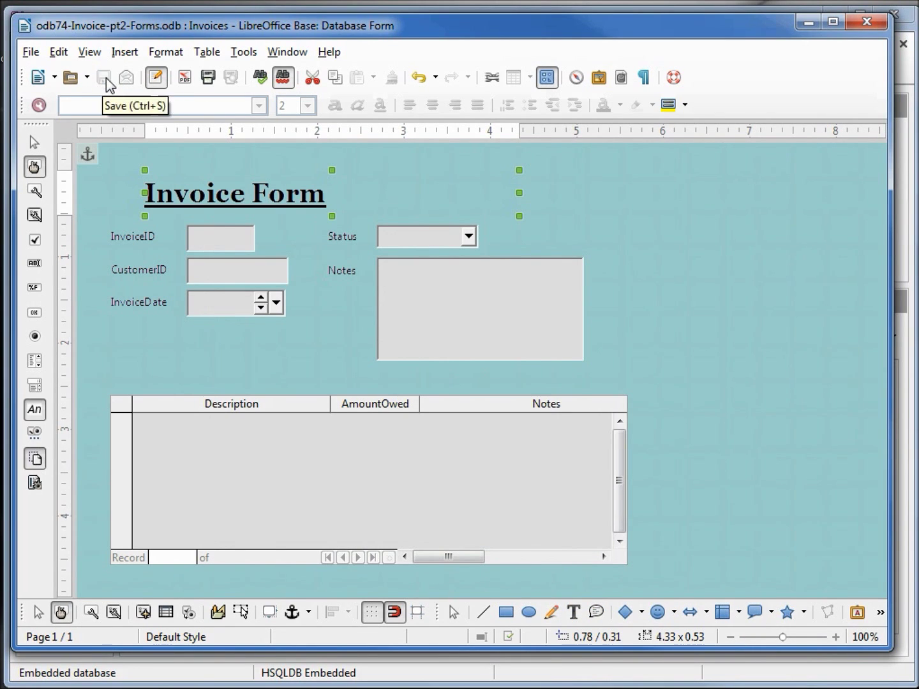
{"action": "left_click", "coordinate": [715, 199]}
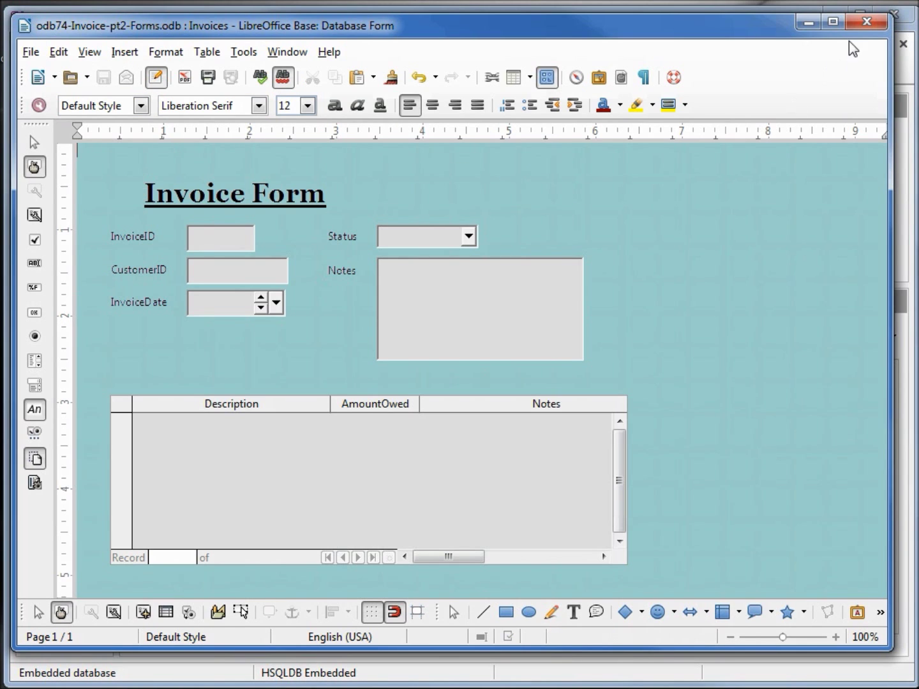
{"action": "left_click", "coordinate": [867, 22]}
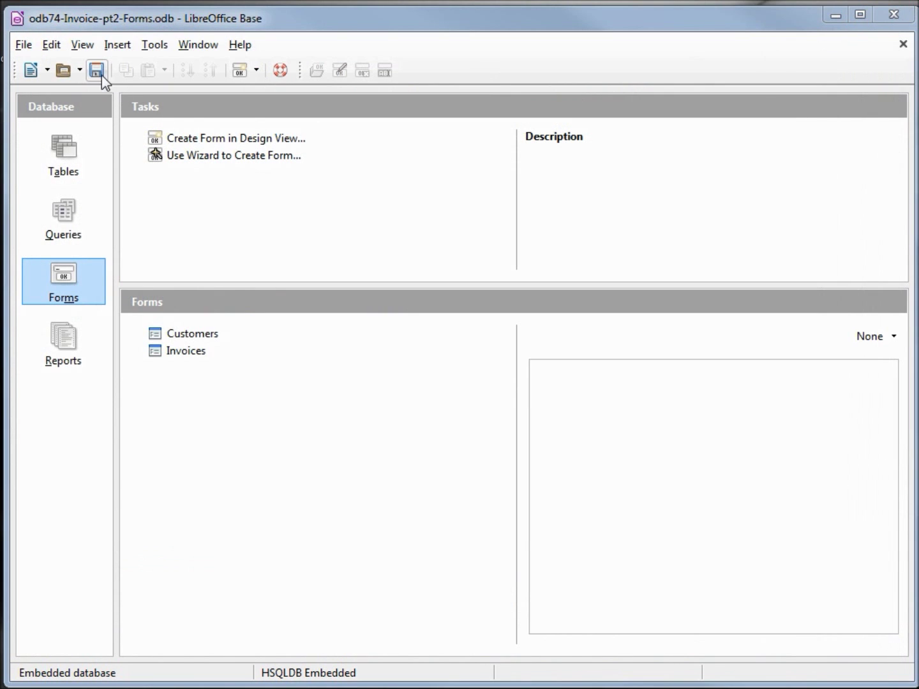